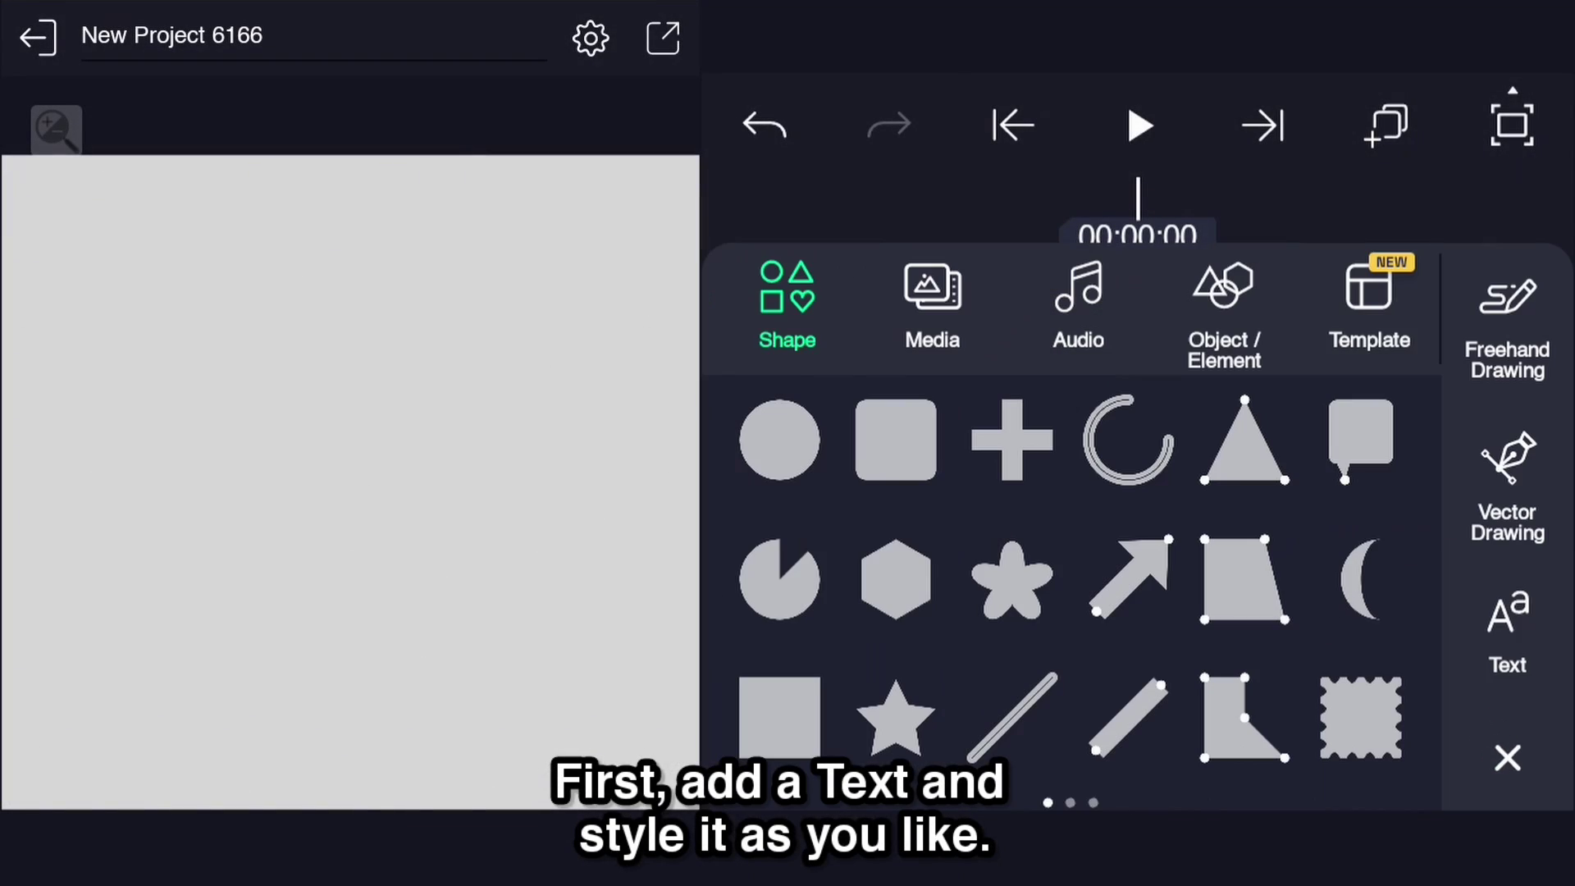
Add a text layer with the letter A at 144pt font size.
{"action": "left_click", "coordinate": [1504, 627]}
{"action": "left_click", "coordinate": [984, 142]}
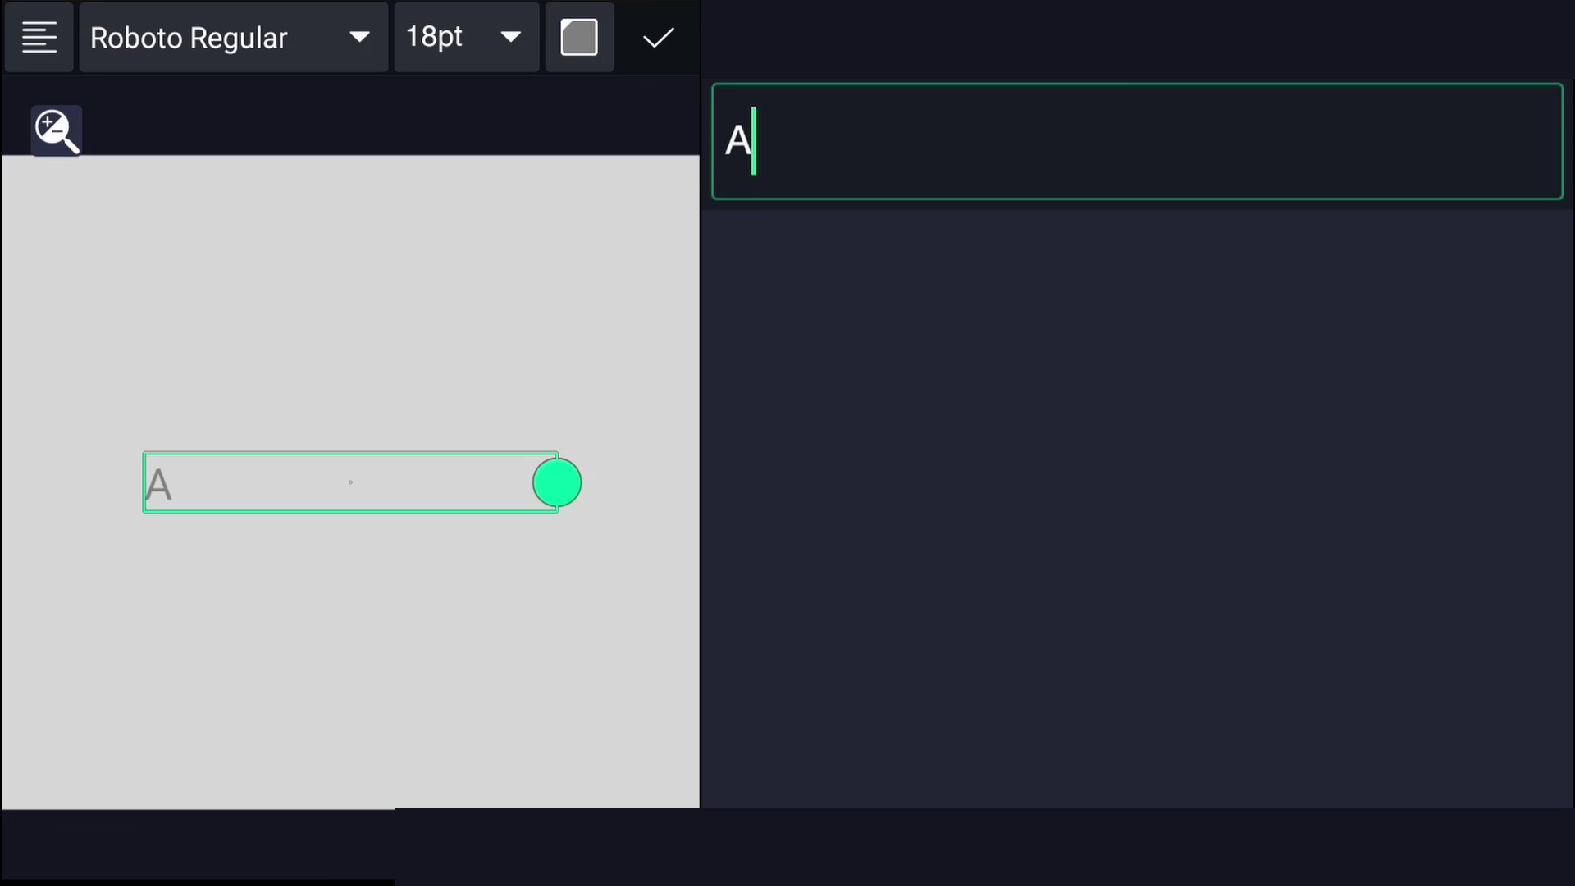
{"action": "left_click", "coordinate": [462, 37]}
{"action": "left_click_drag", "start_coordinate": [299, 110], "coordinate": [669, 112]}
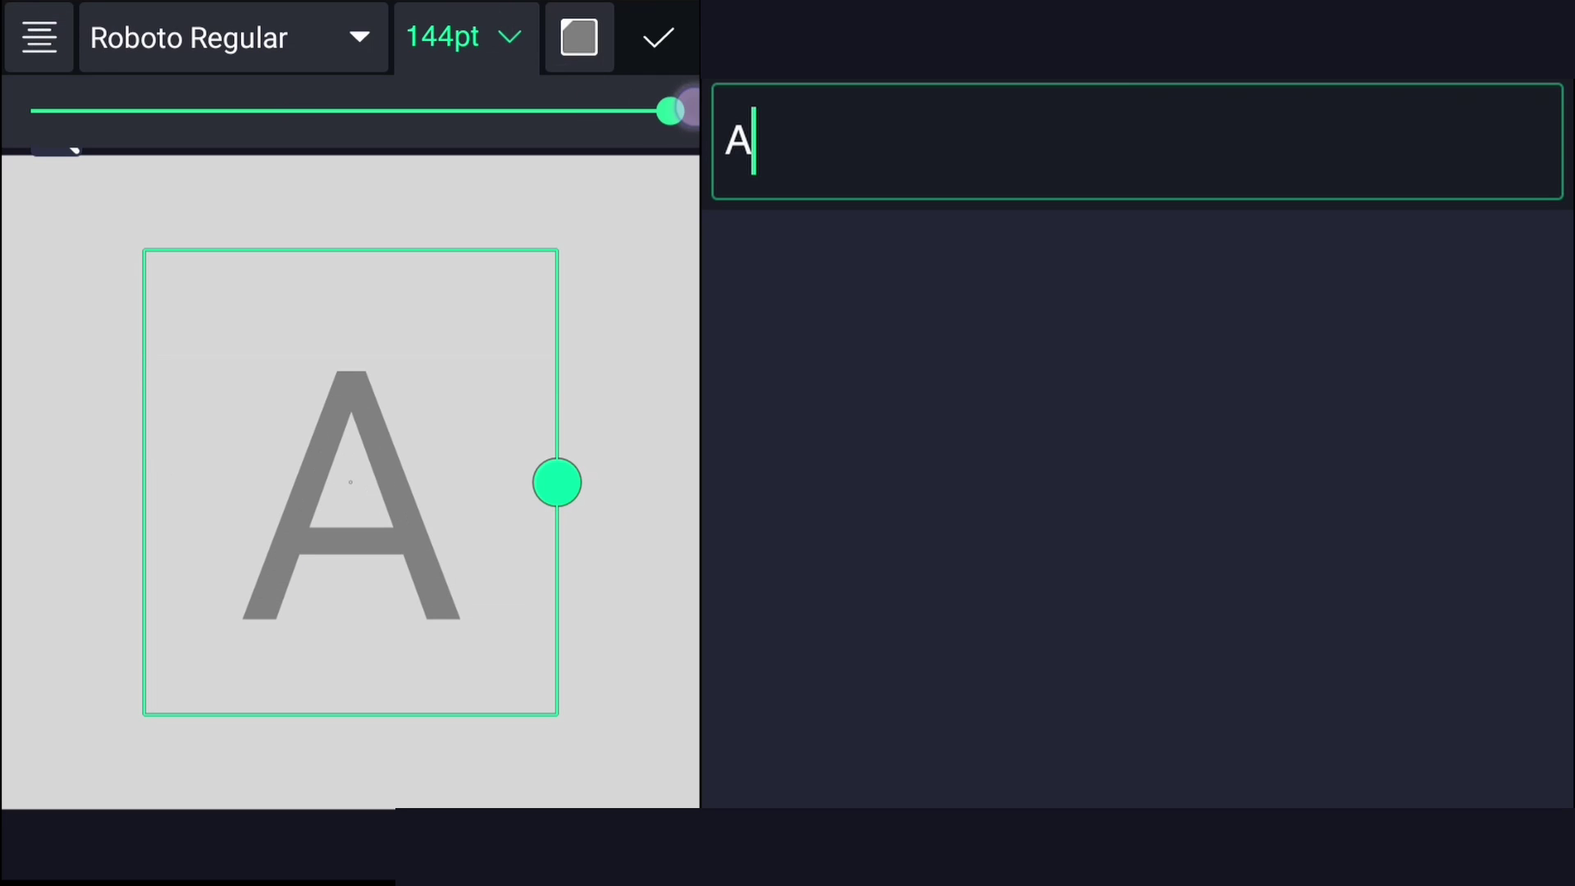
{"action": "left_click", "coordinate": [507, 34]}
Make the A black and set its font to Helvetica-Bold-Font.
{"action": "left_click", "coordinate": [579, 38]}
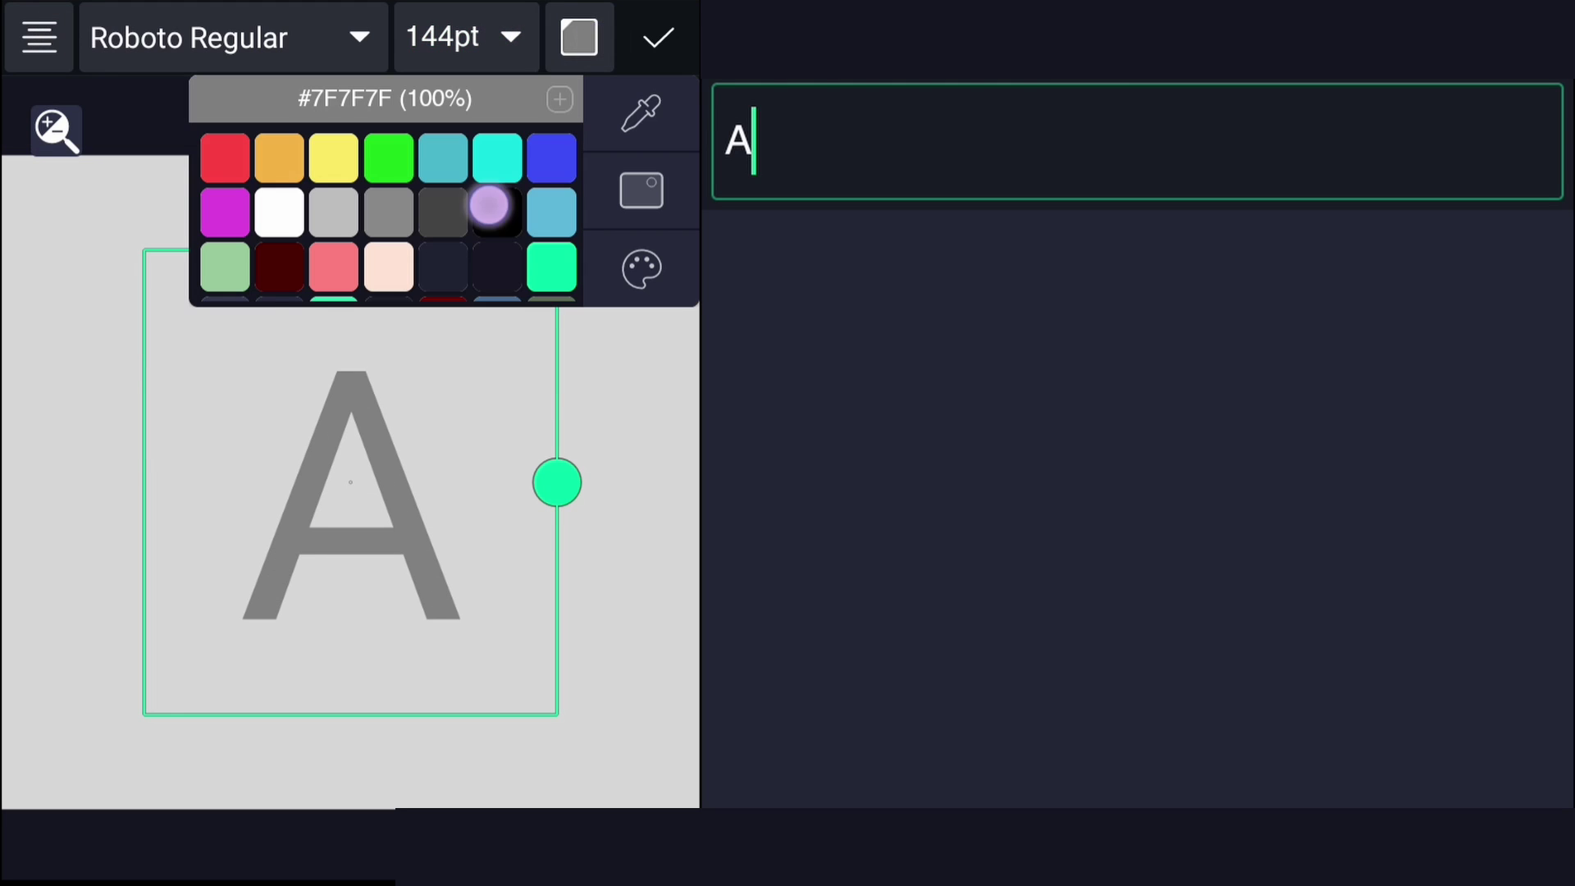
{"action": "left_click", "coordinate": [489, 205]}
{"action": "left_click", "coordinate": [578, 37]}
{"action": "left_click", "coordinate": [316, 39]}
{"action": "left_click", "coordinate": [130, 120]}
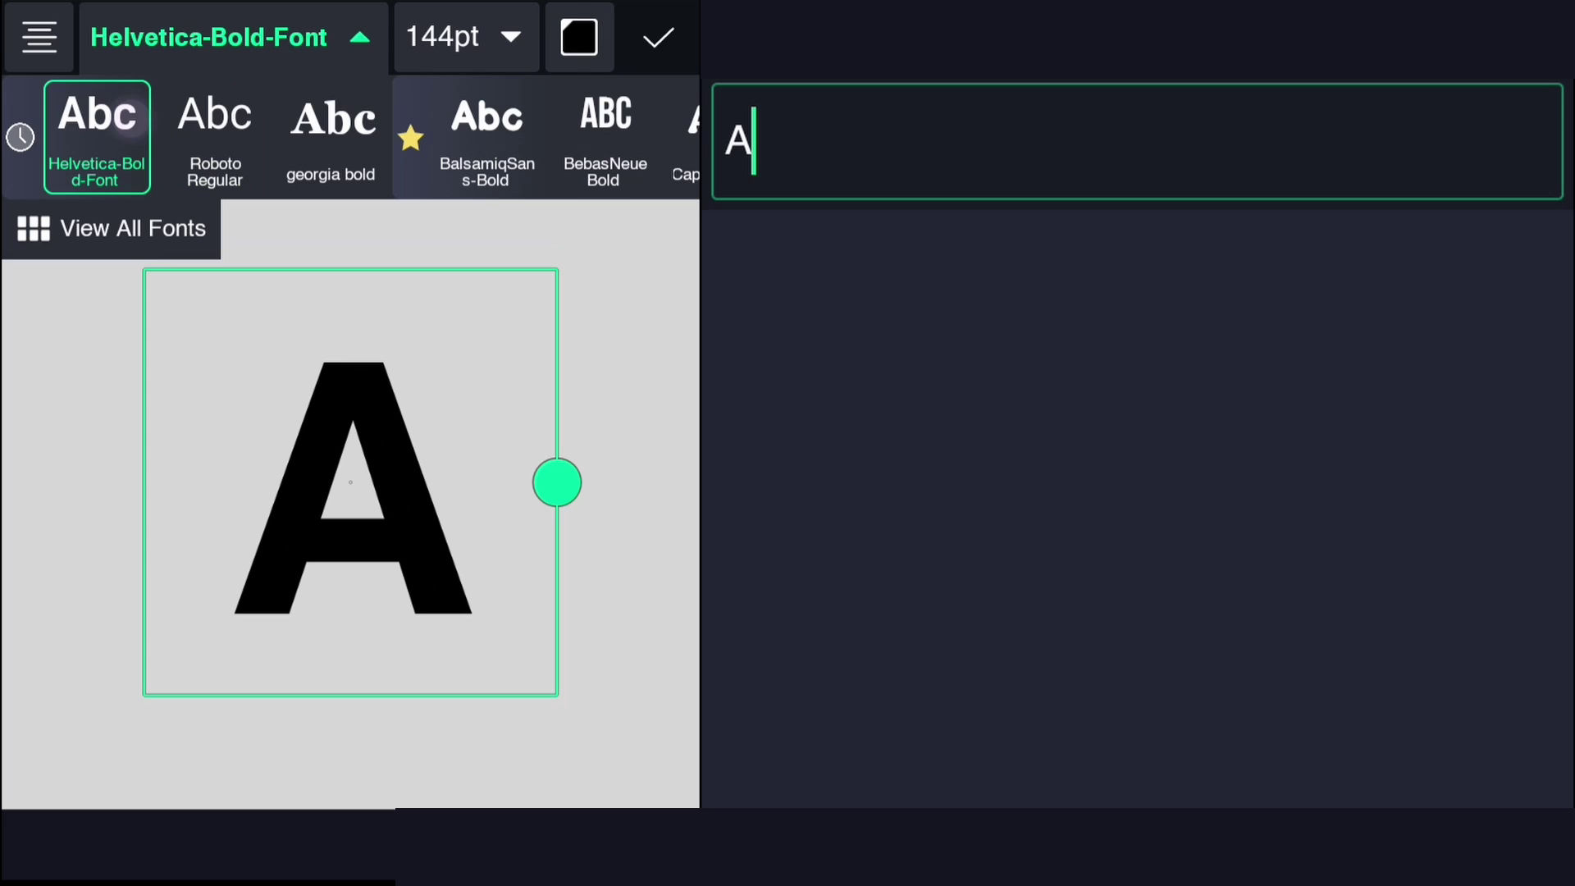
{"action": "left_click", "coordinate": [345, 41]}
Move layer A's pivot point to just above the top of the letter.
{"action": "left_click", "coordinate": [665, 38]}
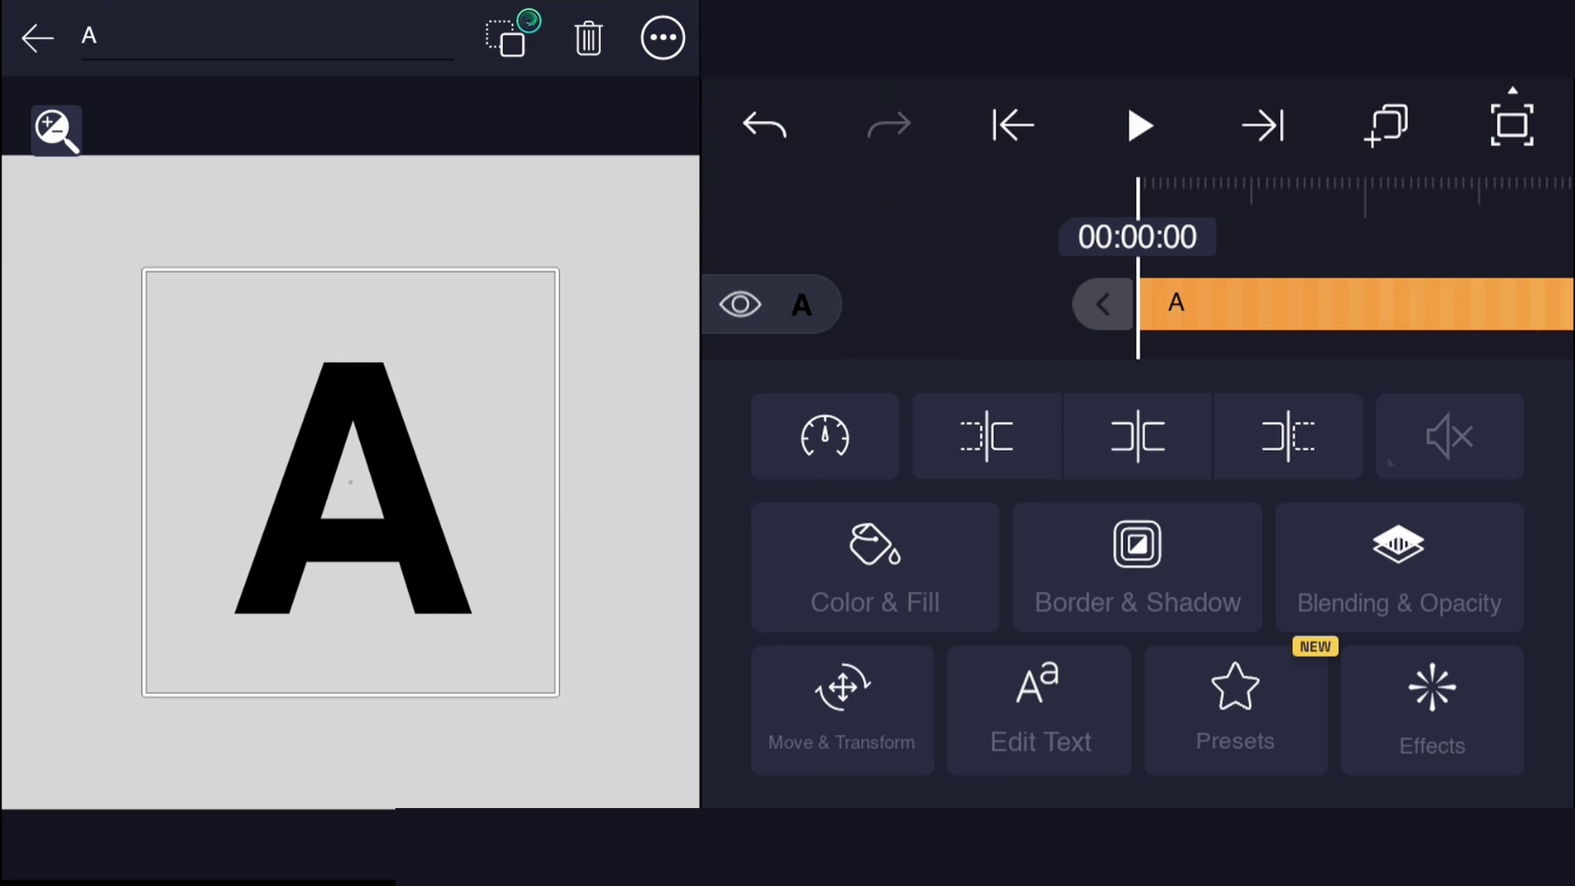
{"action": "left_click", "coordinate": [845, 686]}
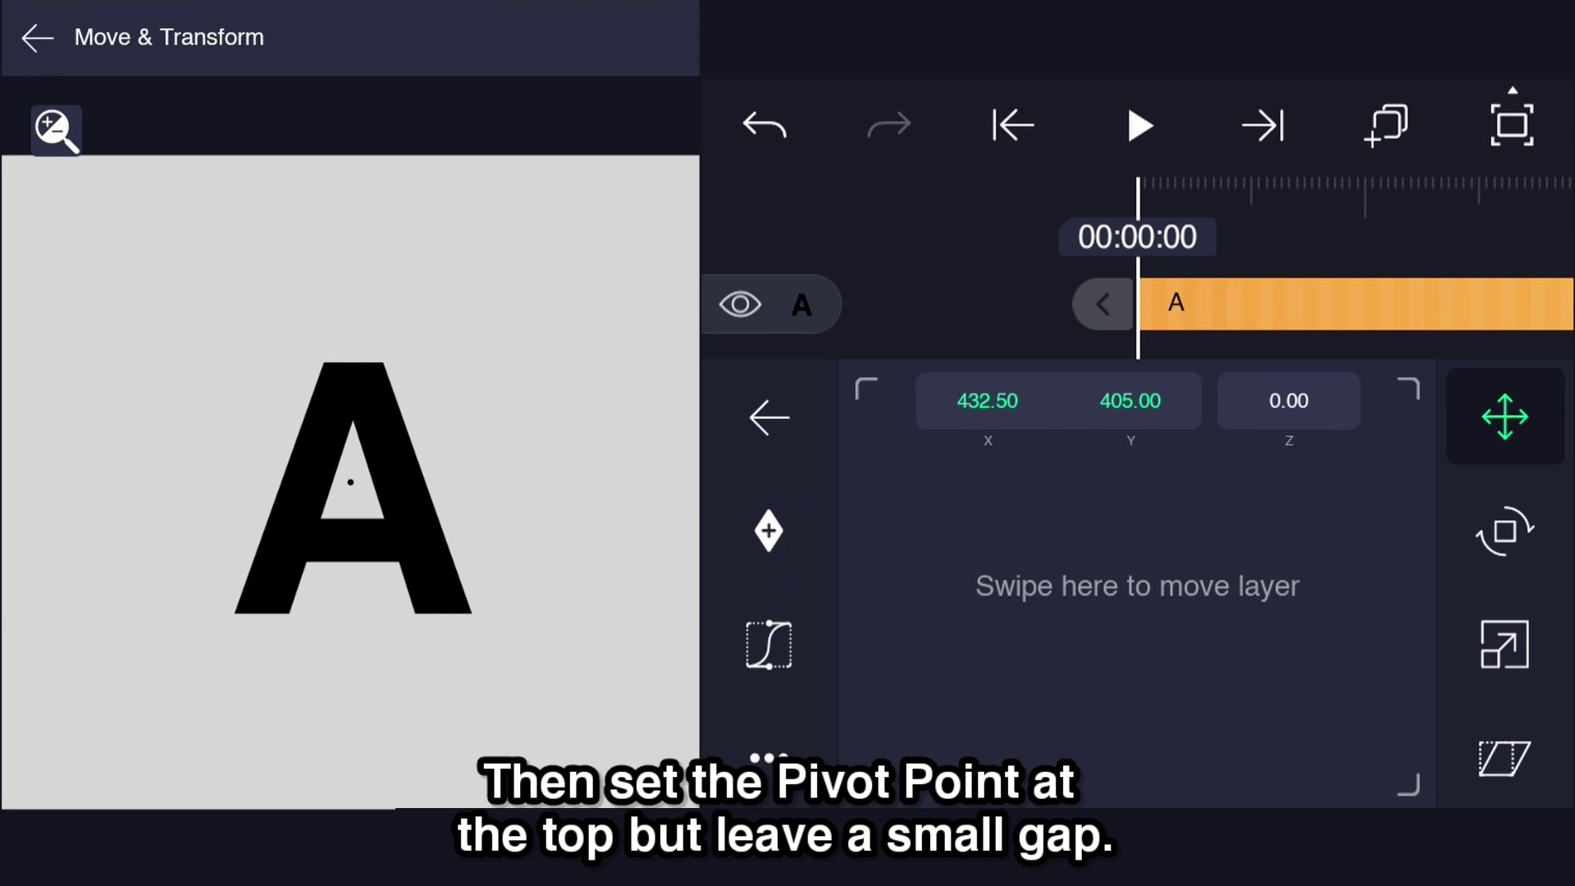
{"action": "left_click", "coordinate": [1504, 417]}
{"action": "left_click_drag", "start_coordinate": [1307, 459], "coordinate": [1306, 386]}
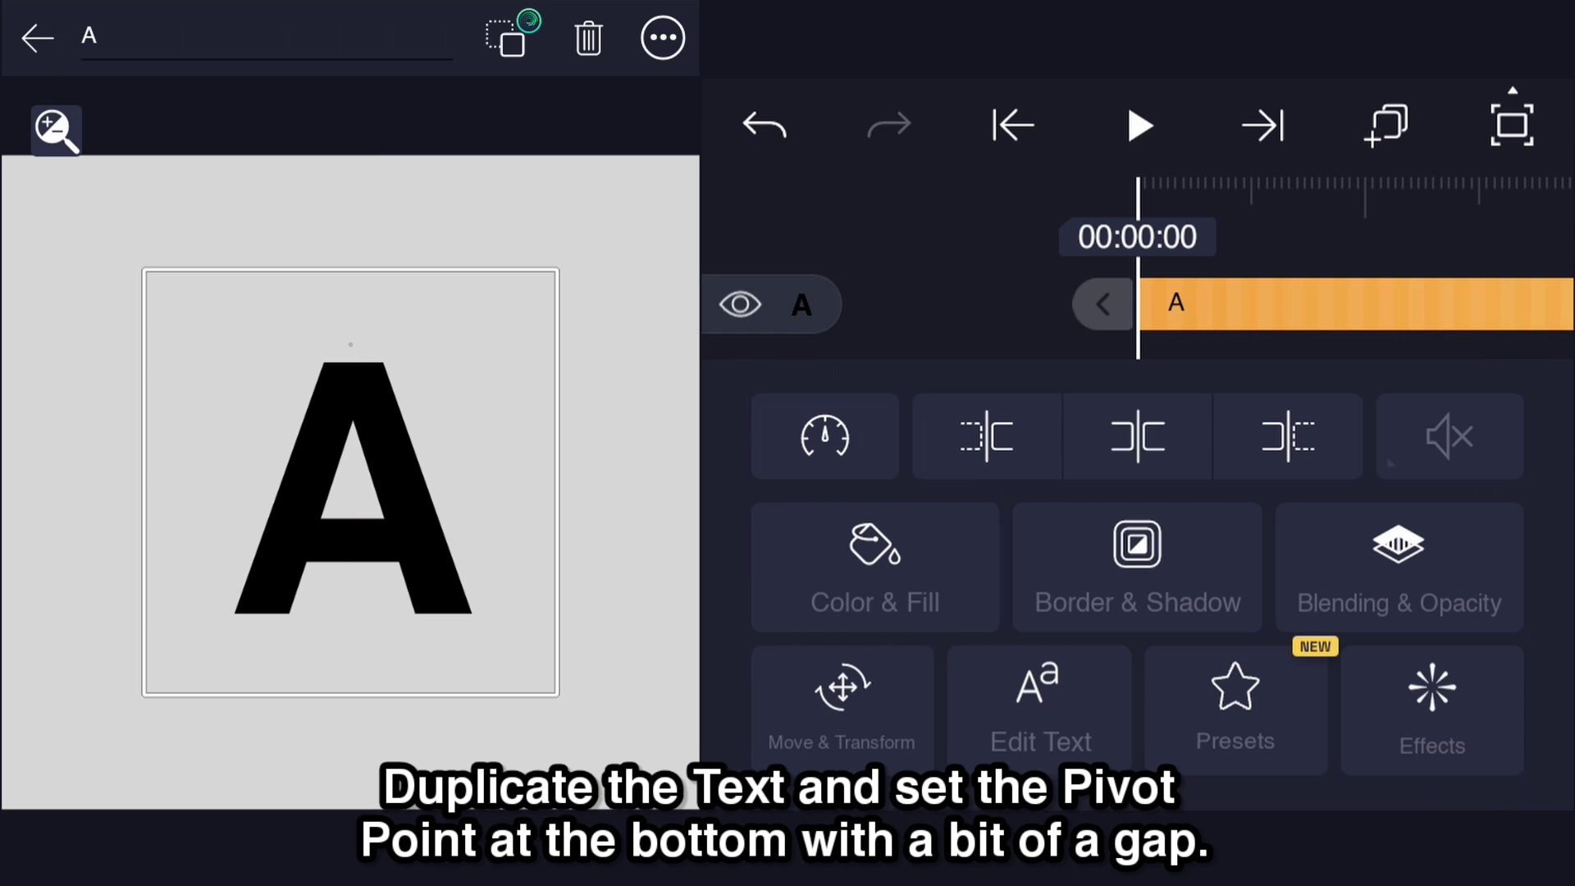
Duplicate the layer as A Copy and move its pivot just below the letter.
{"action": "left_click", "coordinate": [1381, 121]}
{"action": "left_click", "coordinate": [1352, 275]}
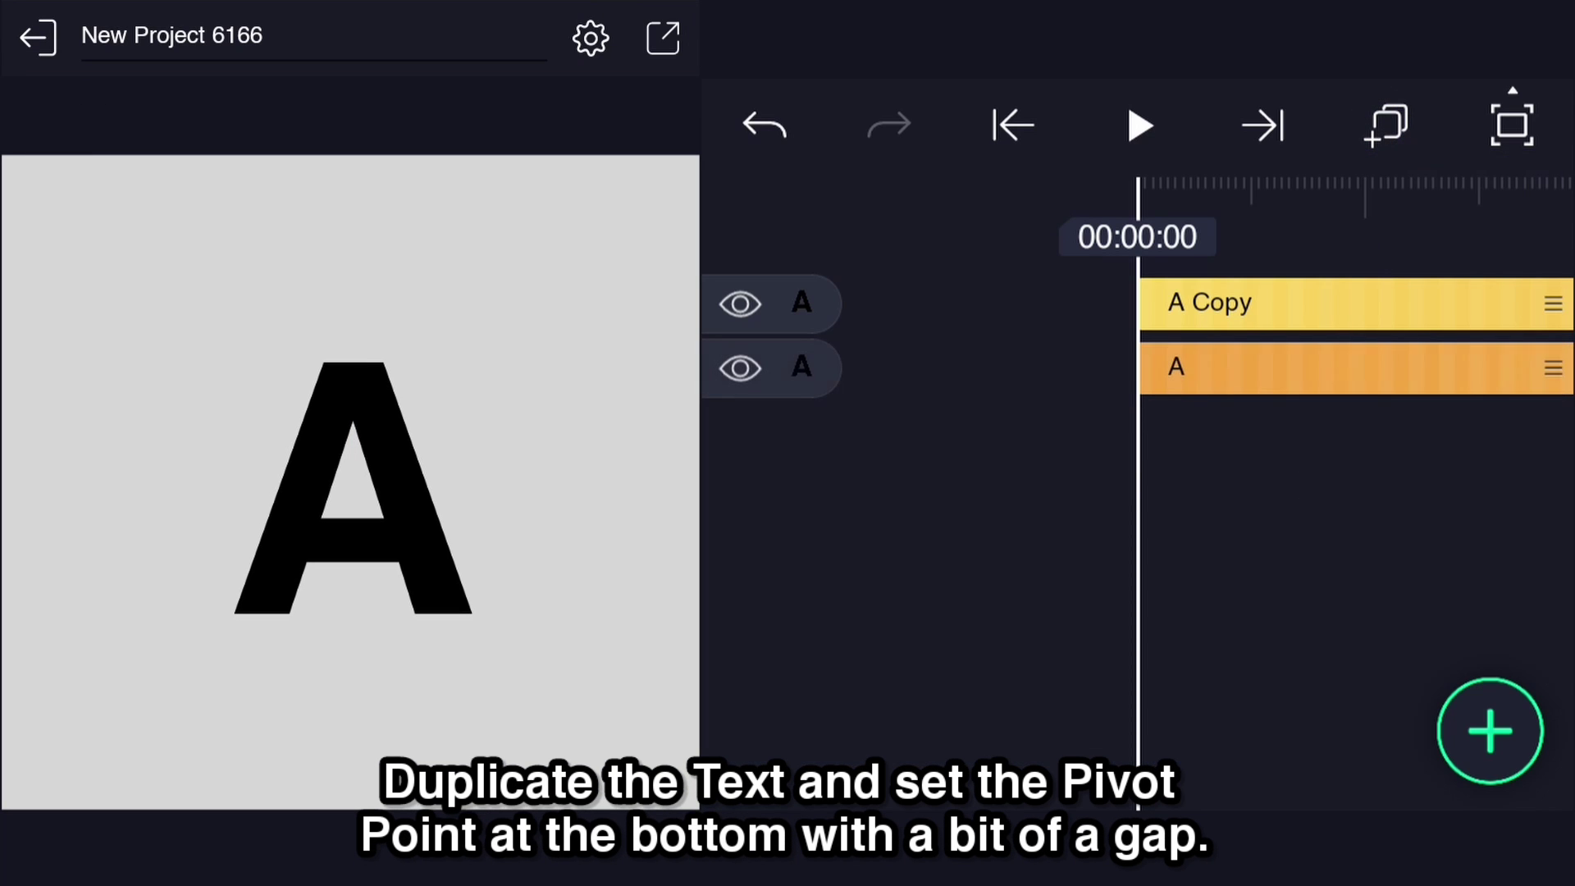
{"action": "left_click", "coordinate": [1230, 303]}
{"action": "left_click", "coordinate": [815, 731]}
{"action": "left_click", "coordinate": [1485, 451]}
{"action": "left_click_drag", "start_coordinate": [1306, 603], "coordinate": [1307, 704]}
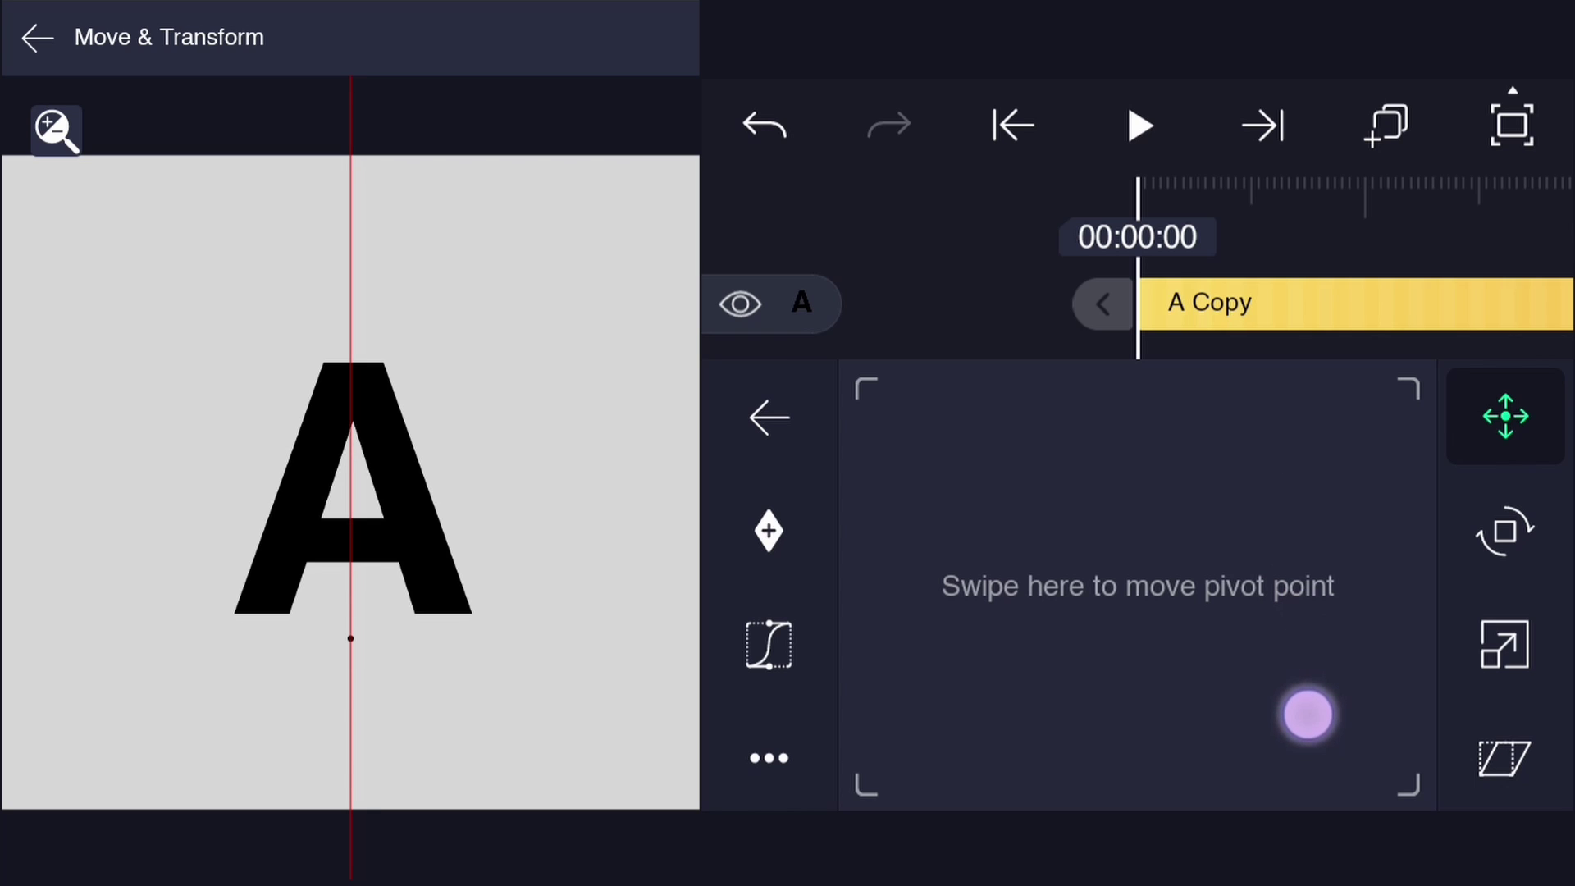
Mark the 00:00:30 start and 00:01:00 end frames on the timeline.
{"action": "left_click", "coordinate": [1374, 299]}
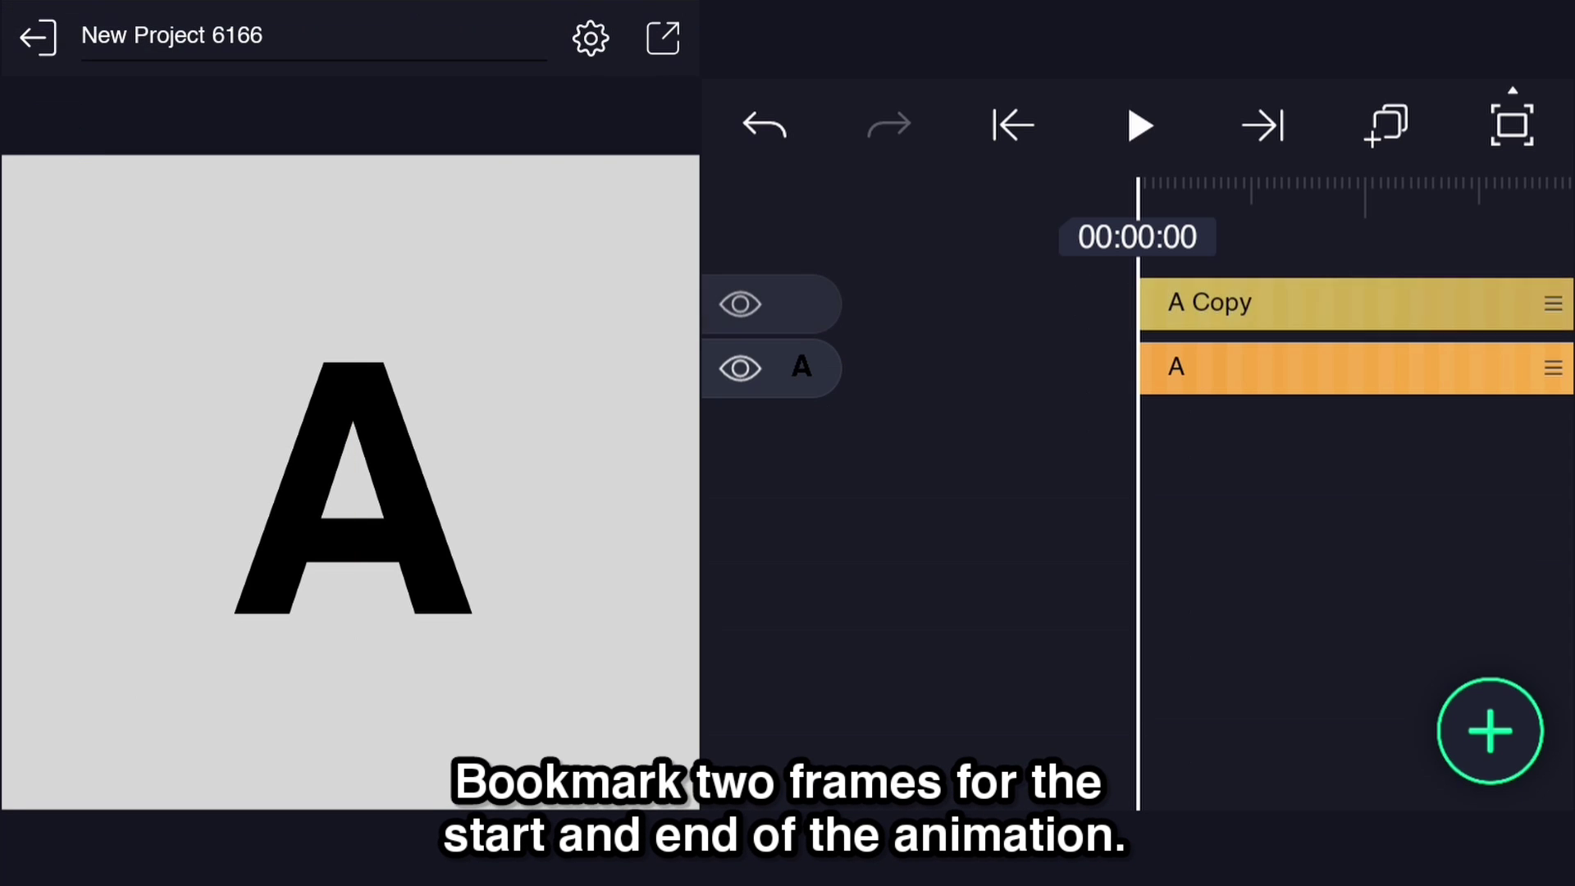
{"action": "left_click_drag", "start_coordinate": [1344, 556], "coordinate": [1215, 547]}
{"action": "mouse_move", "coordinate": [1288, 604]}
{"action": "left_mouse_down"}
{"action": "mouse_move", "coordinate": [1178, 605]}
{"action": "mouse_move", "coordinate": [1298, 604]}
{"action": "left_mouse_up"}
Unlink layer A's scale width and height and add a scale keyframe at 00:00:30.
{"action": "left_click", "coordinate": [1182, 368]}
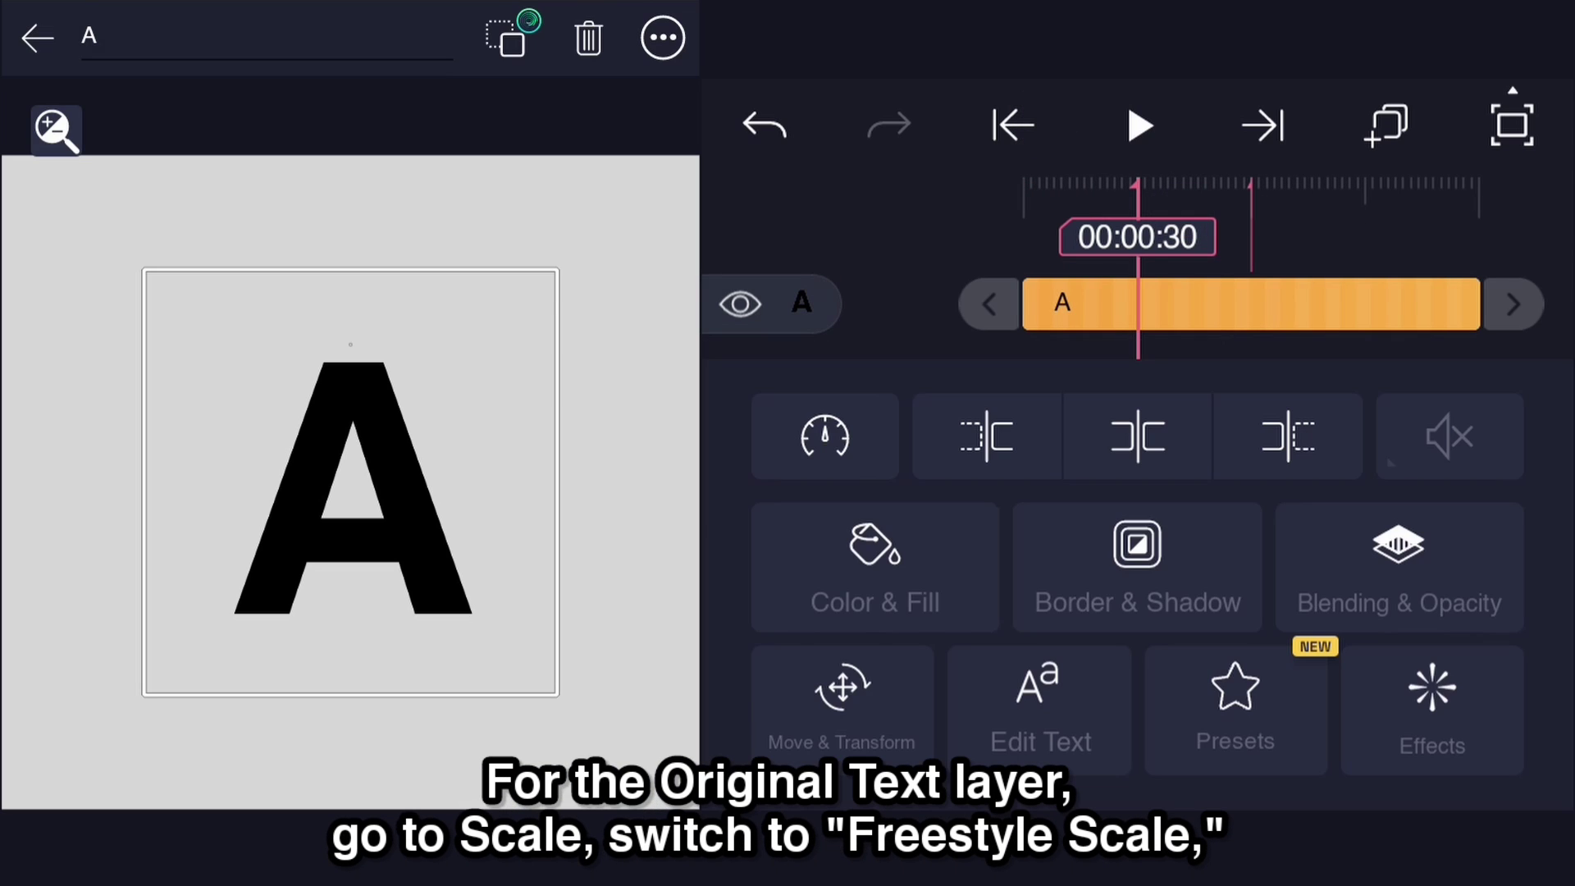
{"action": "left_click", "coordinate": [873, 682]}
{"action": "left_click", "coordinate": [1504, 642]}
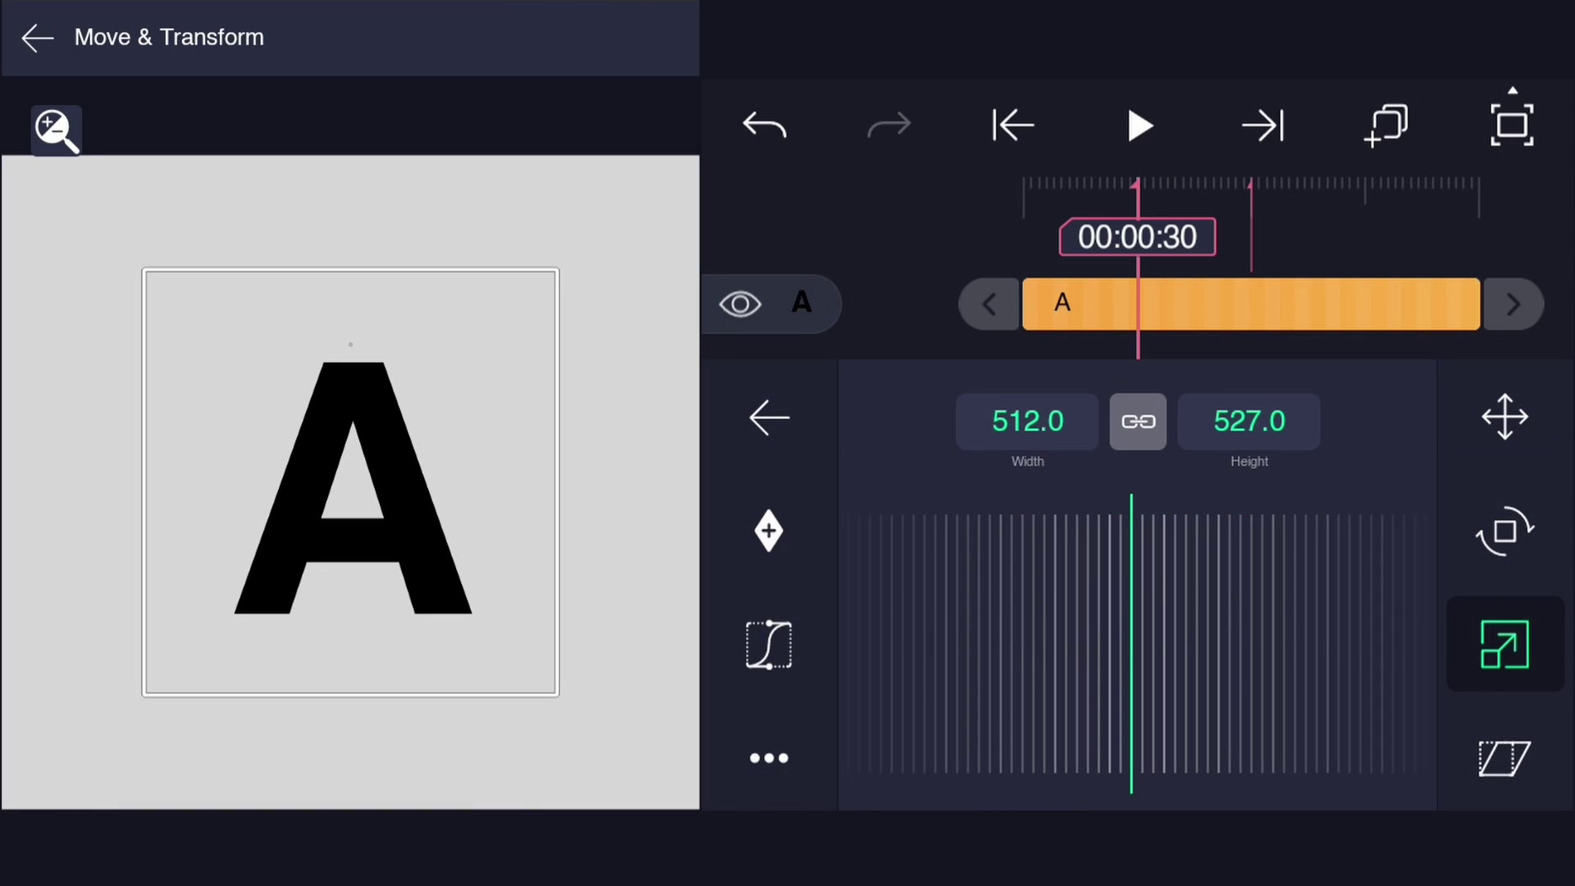
{"action": "left_click", "coordinate": [1136, 421]}
{"action": "left_click", "coordinate": [767, 531]}
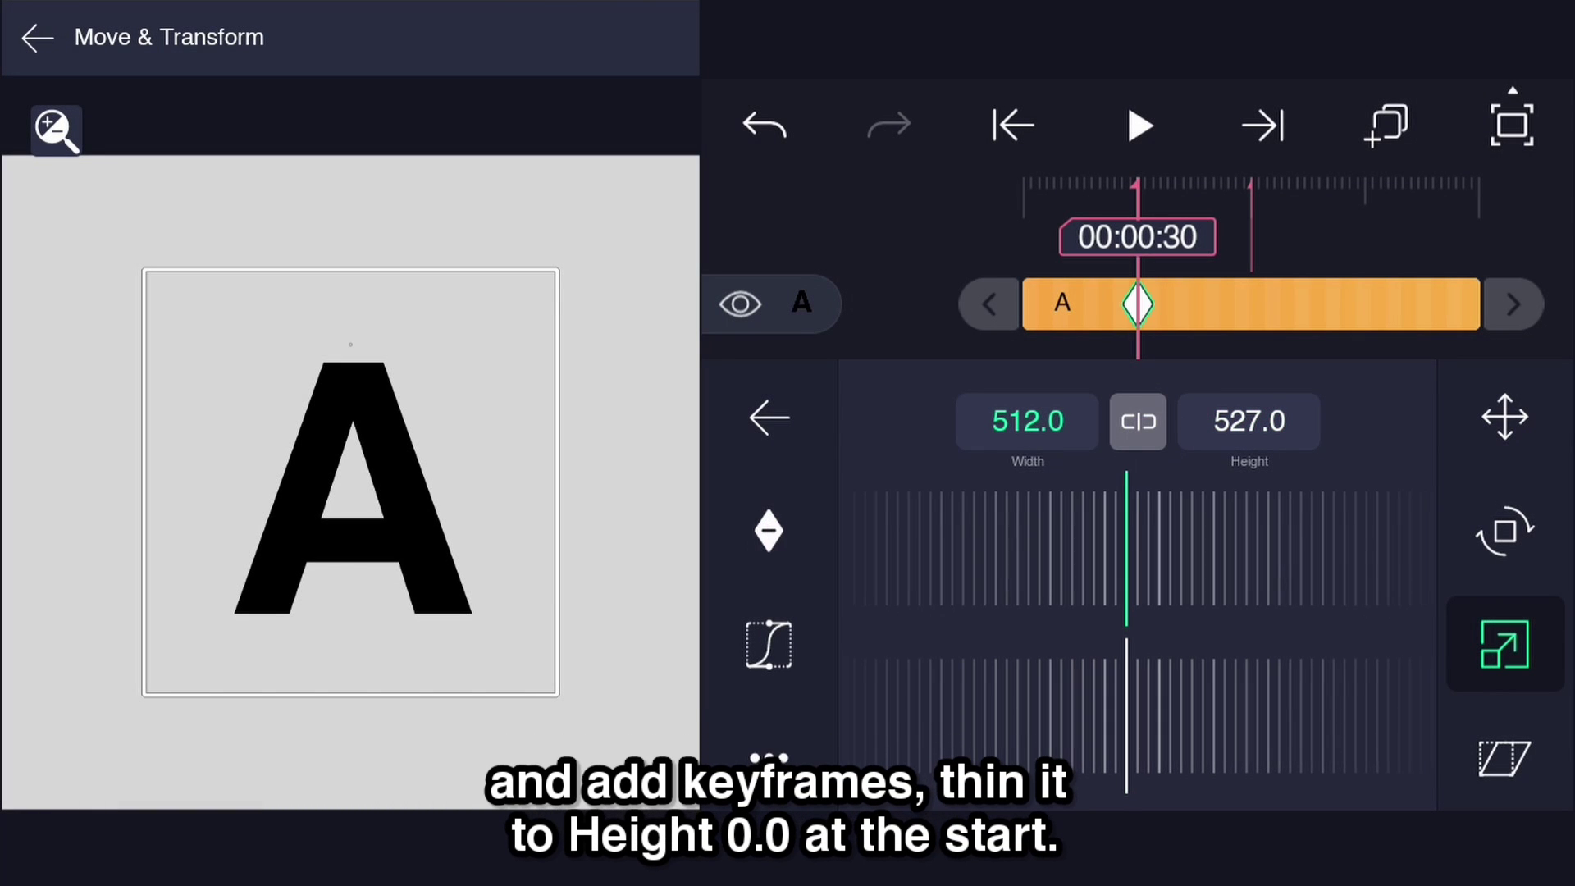
Flatten layer A's height at the 00:00:30 keyframe and preview the animation.
{"action": "left_click", "coordinate": [1255, 129]}
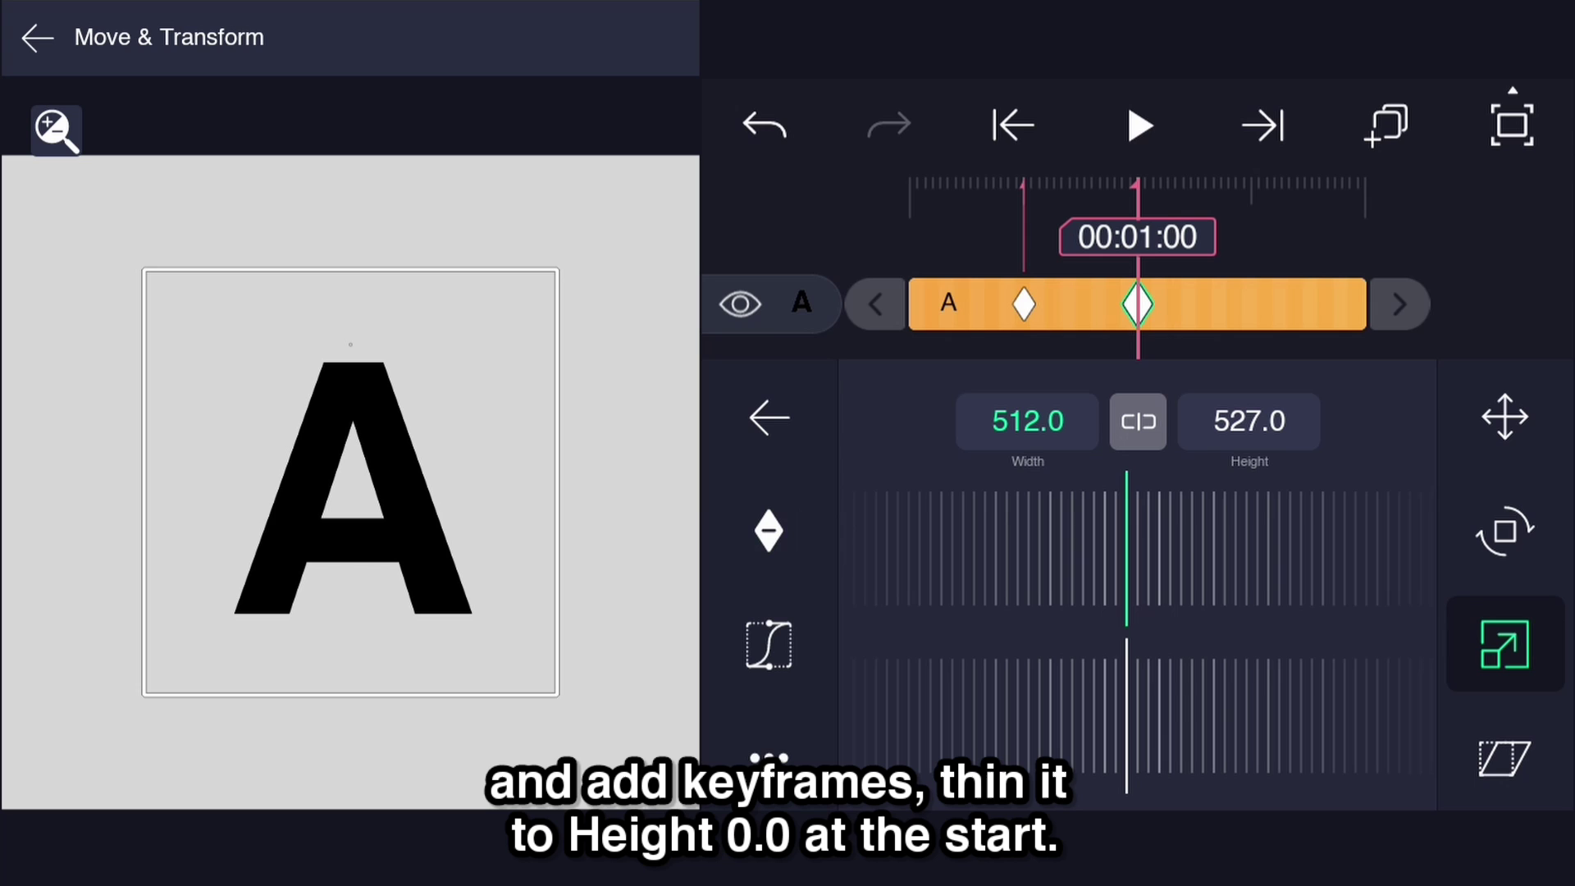
{"action": "left_click", "coordinate": [1013, 125]}
{"action": "mouse_move", "coordinate": [1218, 731]}
{"action": "left_mouse_down"}
{"action": "mouse_move", "coordinate": [1251, 731]}
{"action": "mouse_move", "coordinate": [1480, 563]}
{"action": "mouse_move", "coordinate": [1459, 632]}
{"action": "left_mouse_up"}
{"action": "left_click", "coordinate": [1338, 276]}
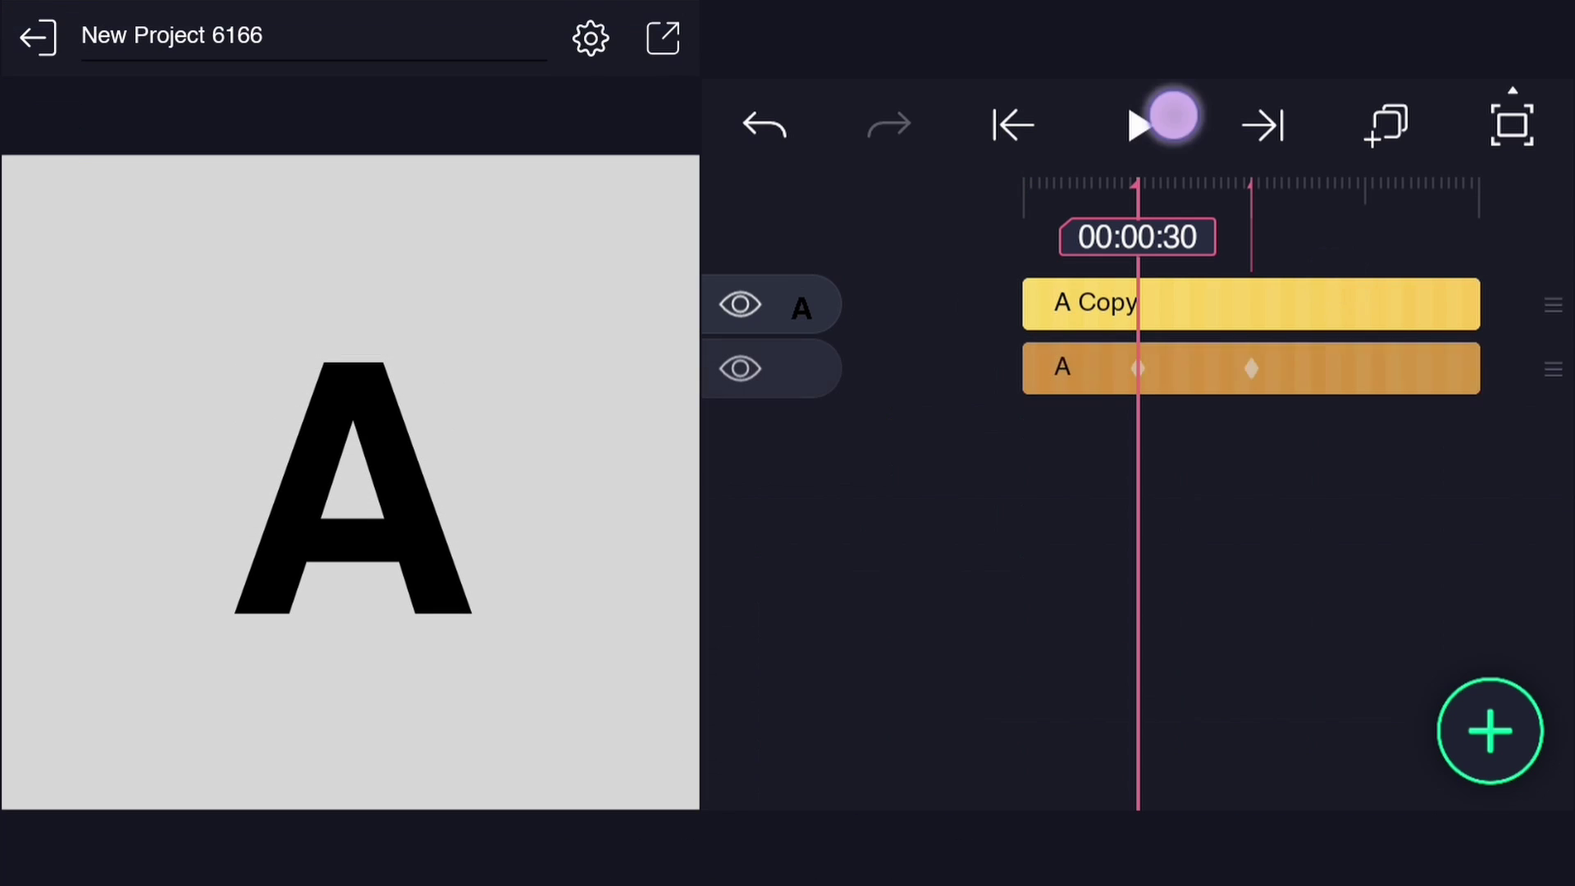
{"action": "left_click", "coordinate": [1139, 125]}
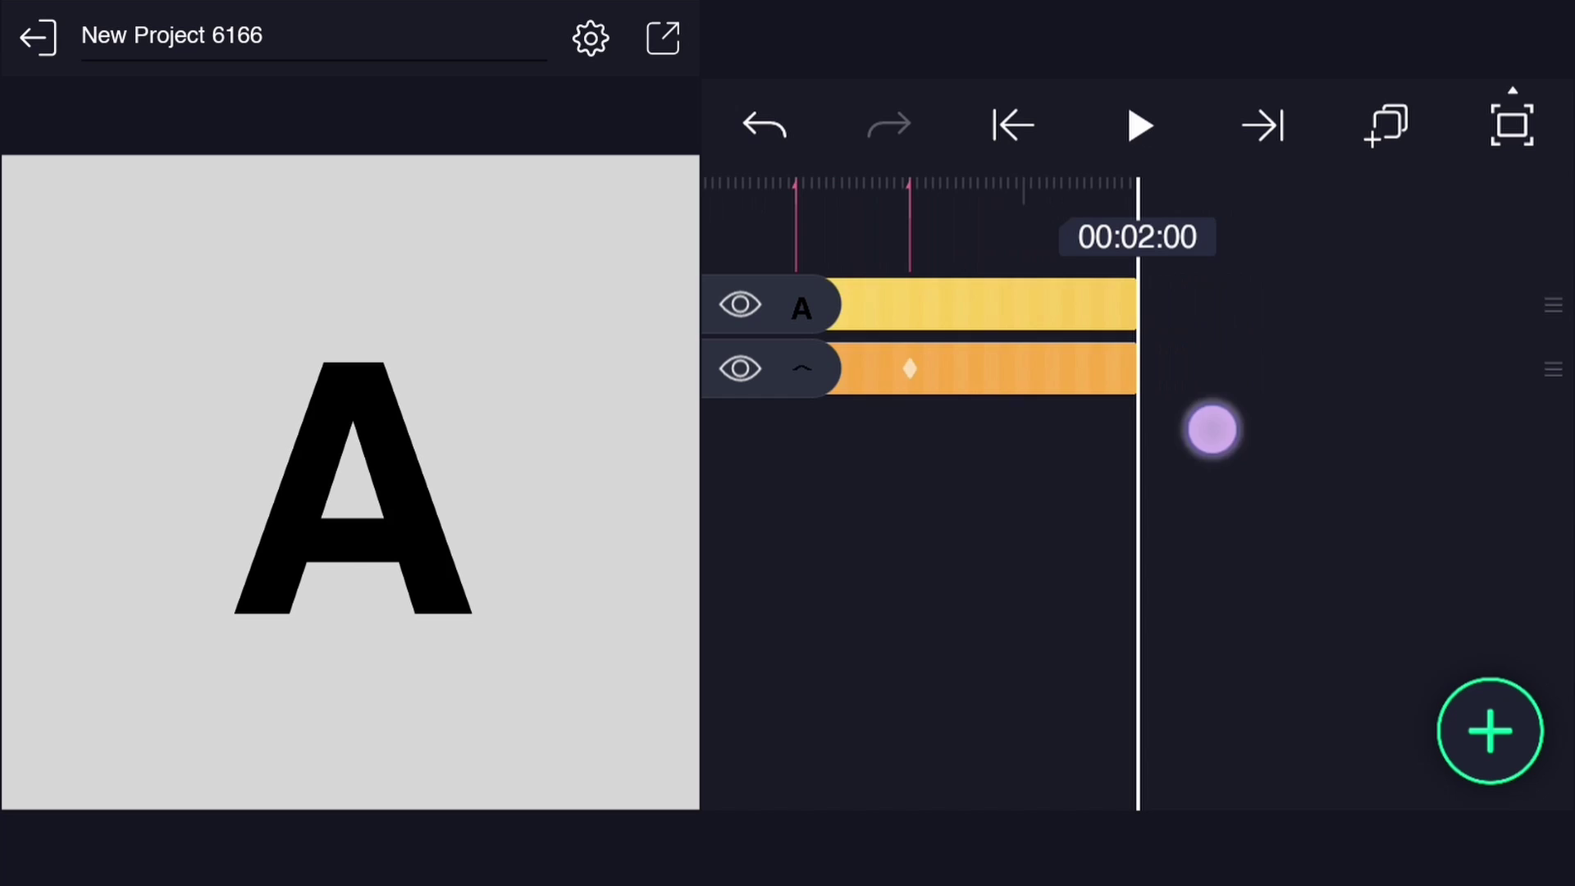
Unlink A Copy's scale, squash its height at the 00:01:00 keyframe, and preview playback.
{"action": "left_click", "coordinate": [1108, 303]}
{"action": "left_click", "coordinate": [844, 665]}
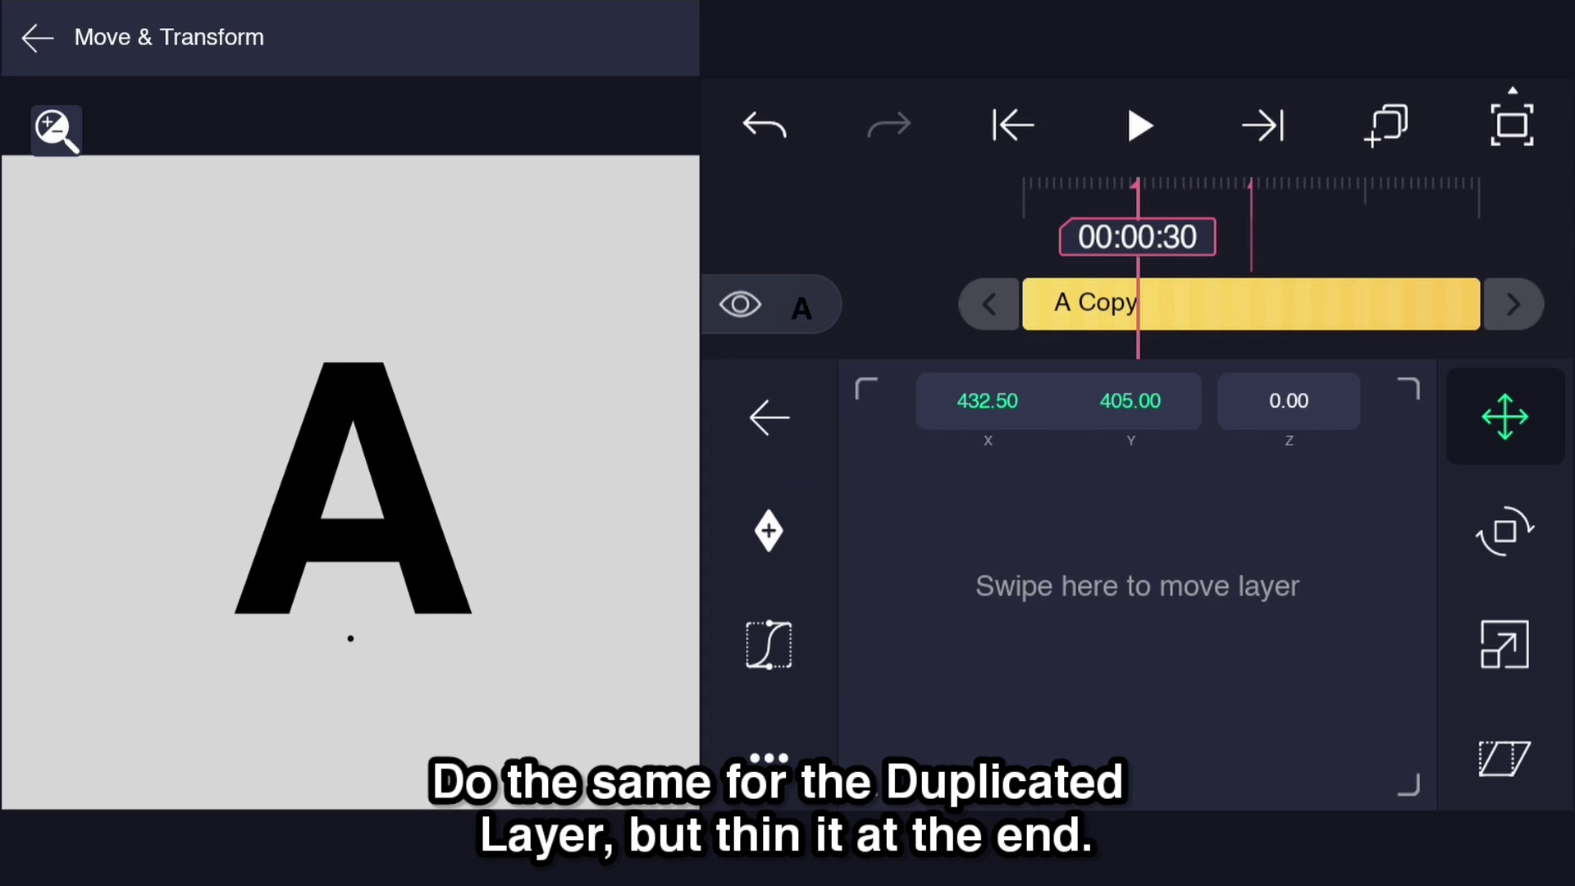
{"action": "left_click", "coordinate": [1504, 645]}
{"action": "left_click_drag", "start_coordinate": [1230, 303], "coordinate": [1116, 303]}
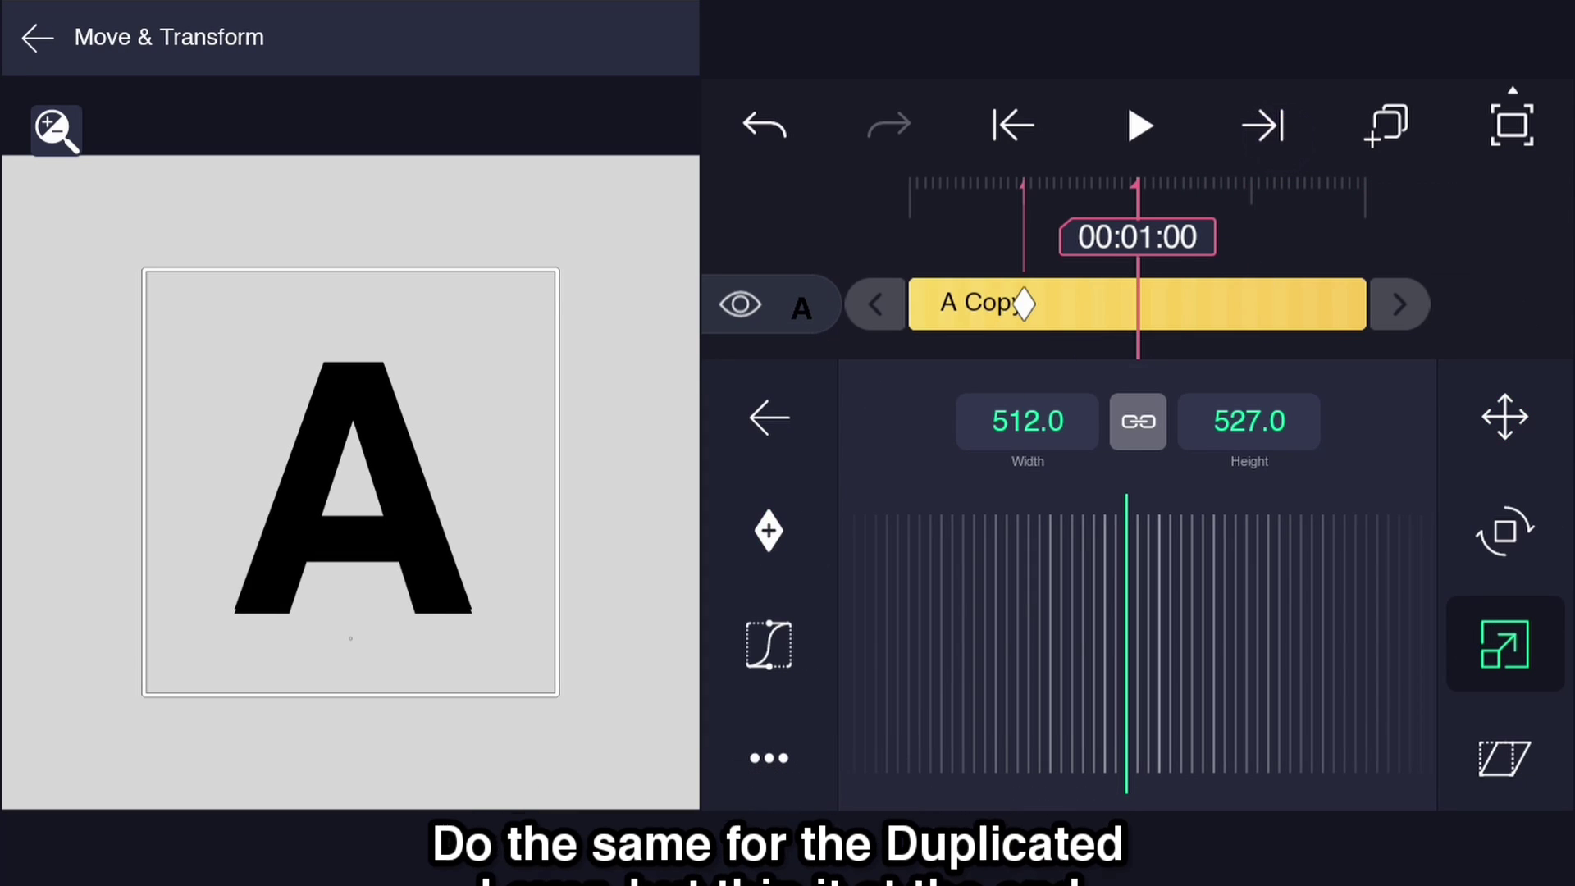
{"action": "left_click", "coordinate": [1139, 422]}
{"action": "mouse_move", "coordinate": [1231, 714]}
{"action": "left_mouse_down"}
{"action": "mouse_move", "coordinate": [1482, 657]}
{"action": "mouse_move", "coordinate": [1456, 689]}
{"action": "mouse_move", "coordinate": [1557, 637]}
{"action": "left_mouse_up"}
{"action": "left_click", "coordinate": [769, 418]}
{"action": "left_click", "coordinate": [38, 37]}
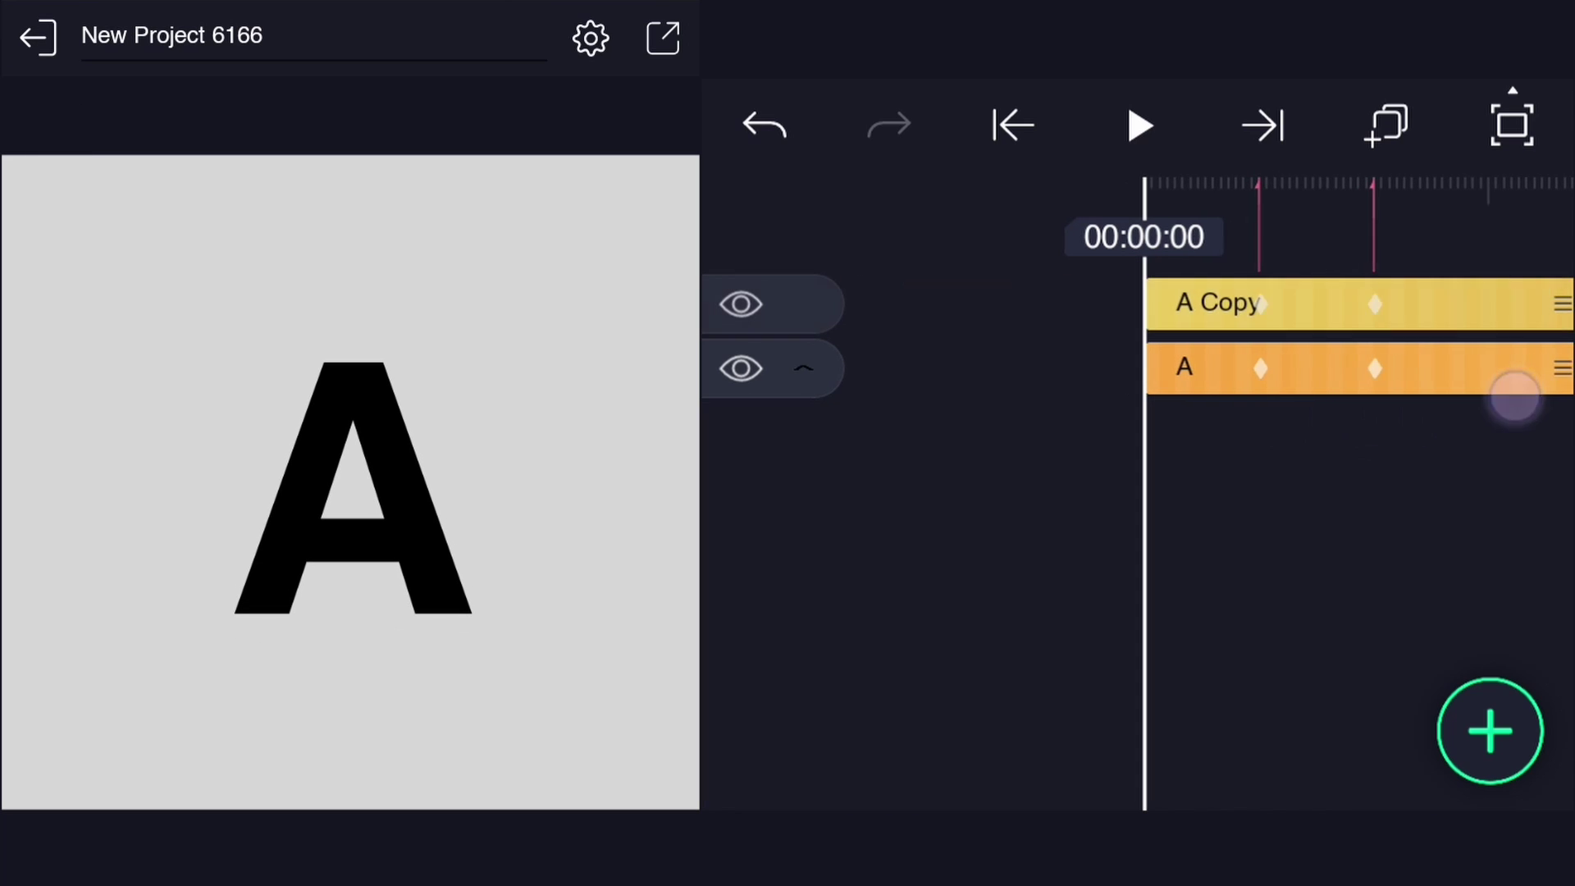
{"action": "left_click", "coordinate": [1138, 126]}
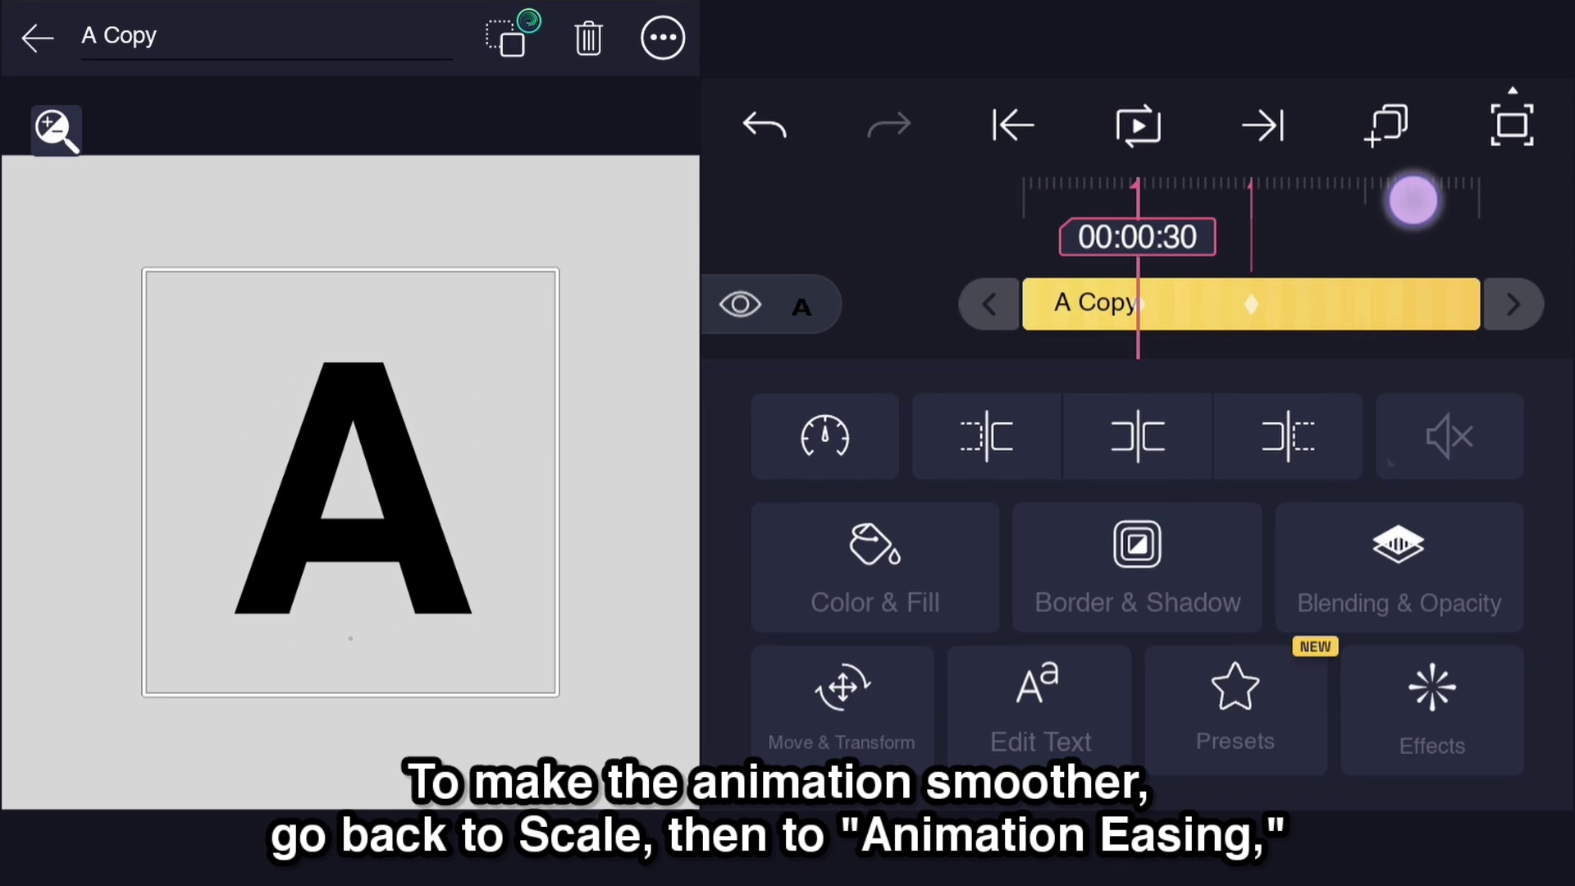
Apply ease-in-out easing to A Copy's scale animation.
{"action": "left_click_drag", "start_coordinate": [1406, 200], "coordinate": [1337, 219]}
{"action": "left_click", "coordinate": [841, 695]}
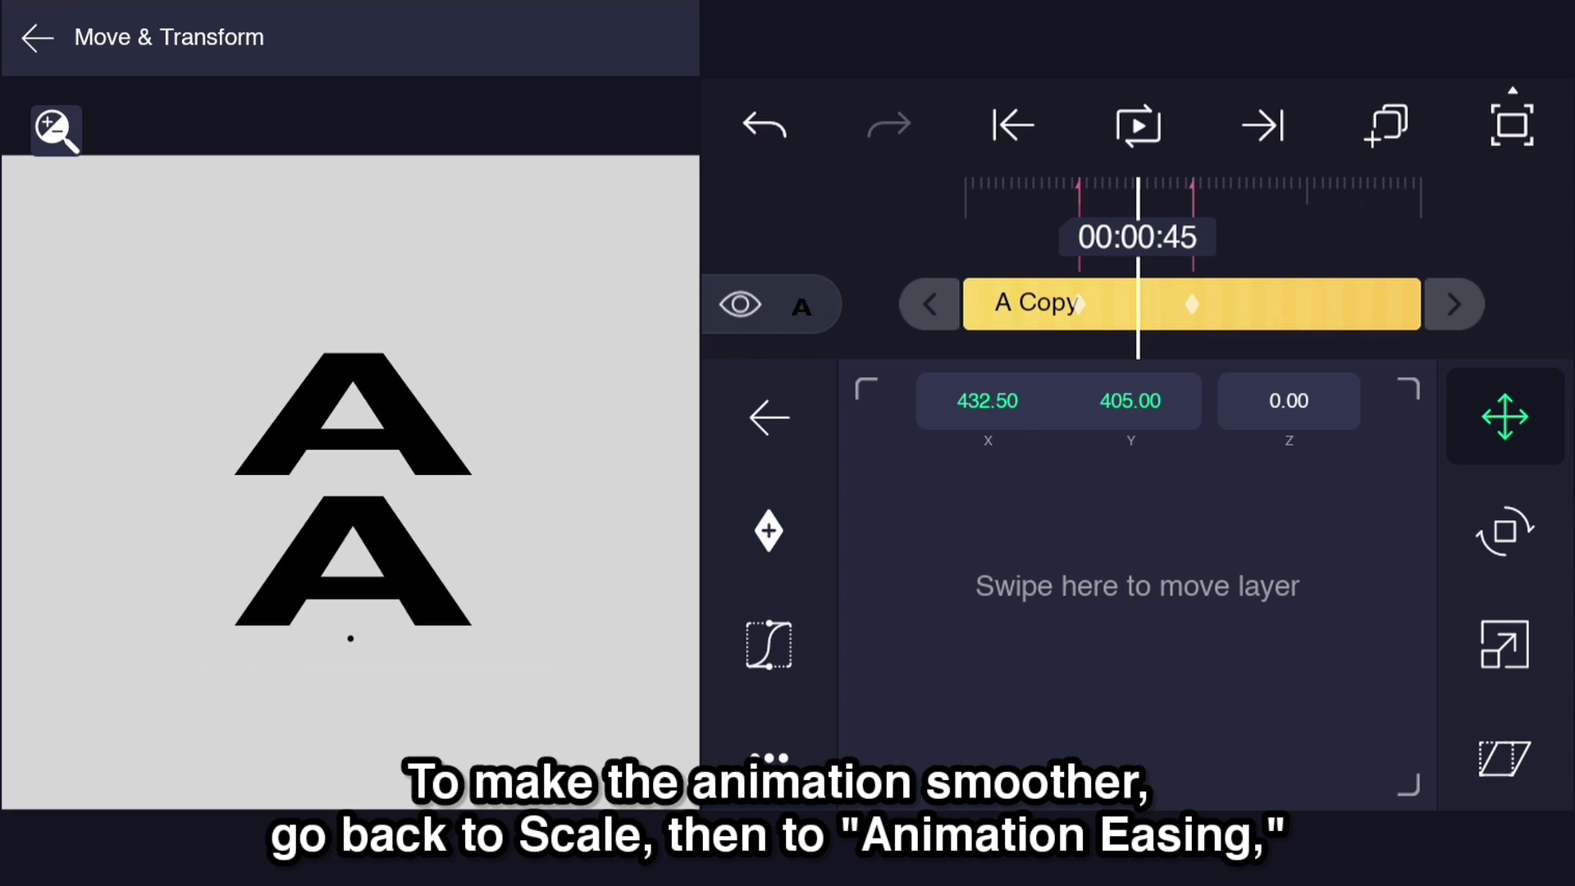
{"action": "left_click", "coordinate": [1505, 645]}
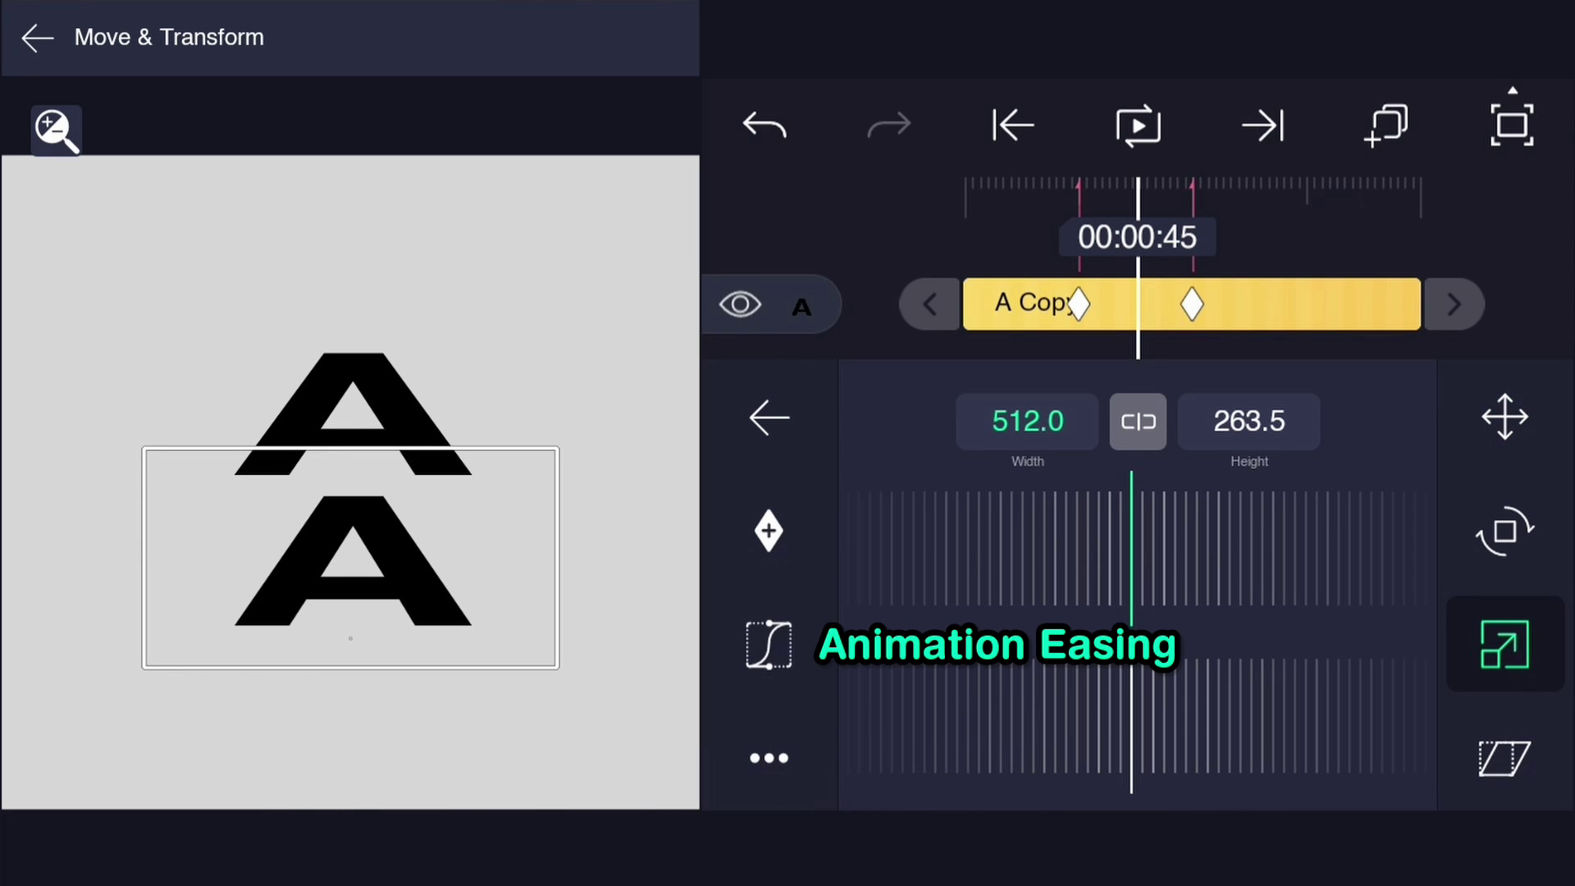
{"action": "left_click", "coordinate": [769, 644]}
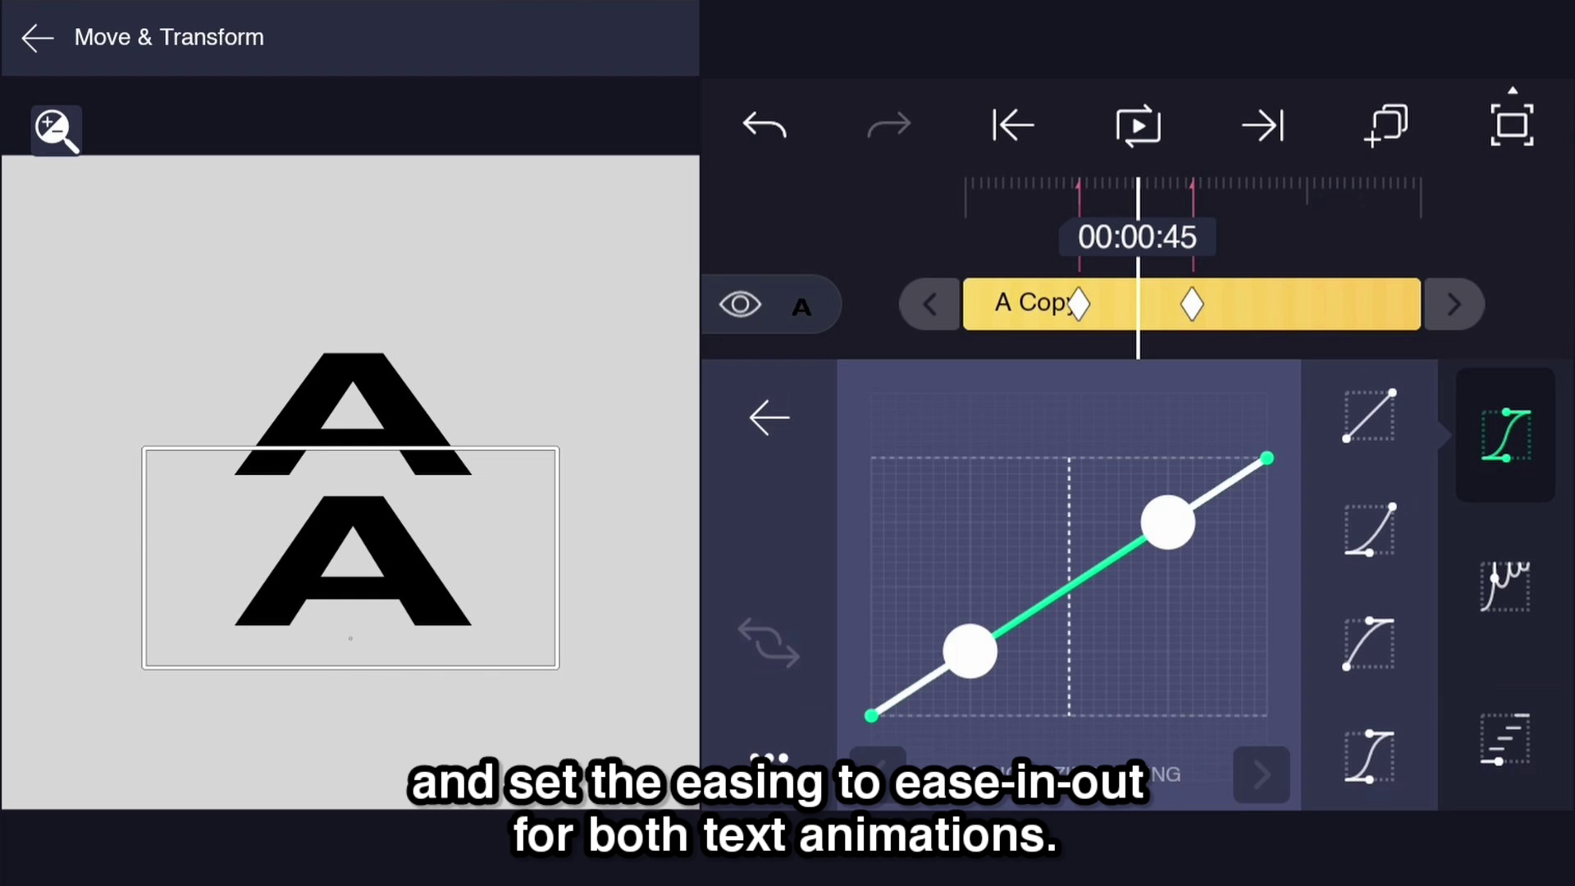
{"action": "left_click", "coordinate": [1369, 753]}
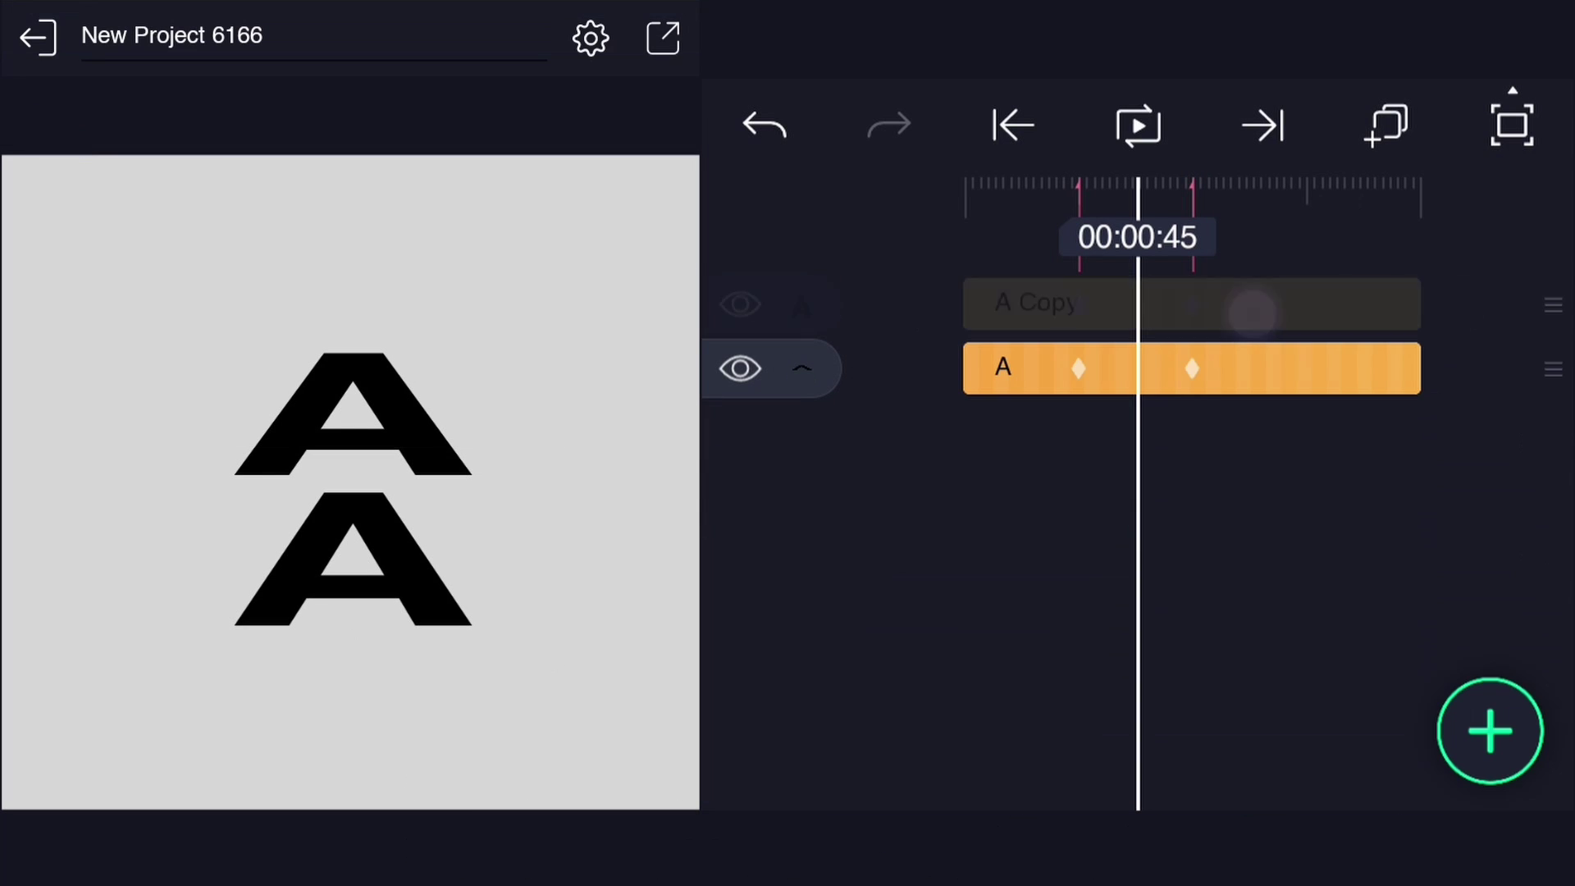
{"action": "left_click", "coordinate": [1230, 369]}
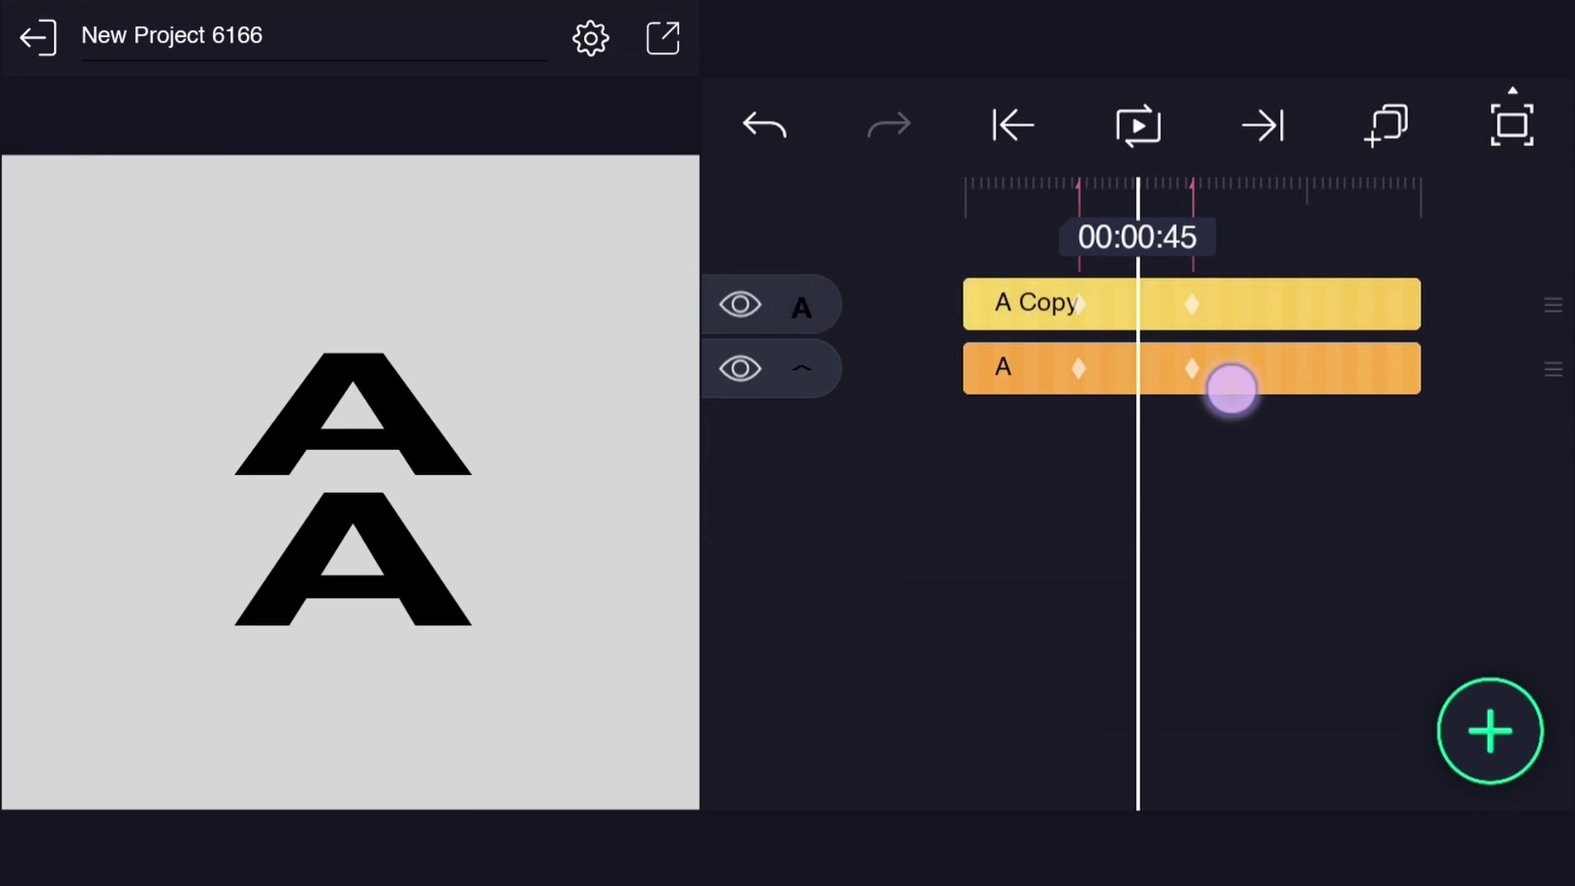
Apply ease-in-out easing to layer A's scale animation and preview it looping.
{"action": "left_click", "coordinate": [842, 707]}
{"action": "left_click", "coordinate": [1506, 644]}
{"action": "left_click", "coordinate": [771, 644]}
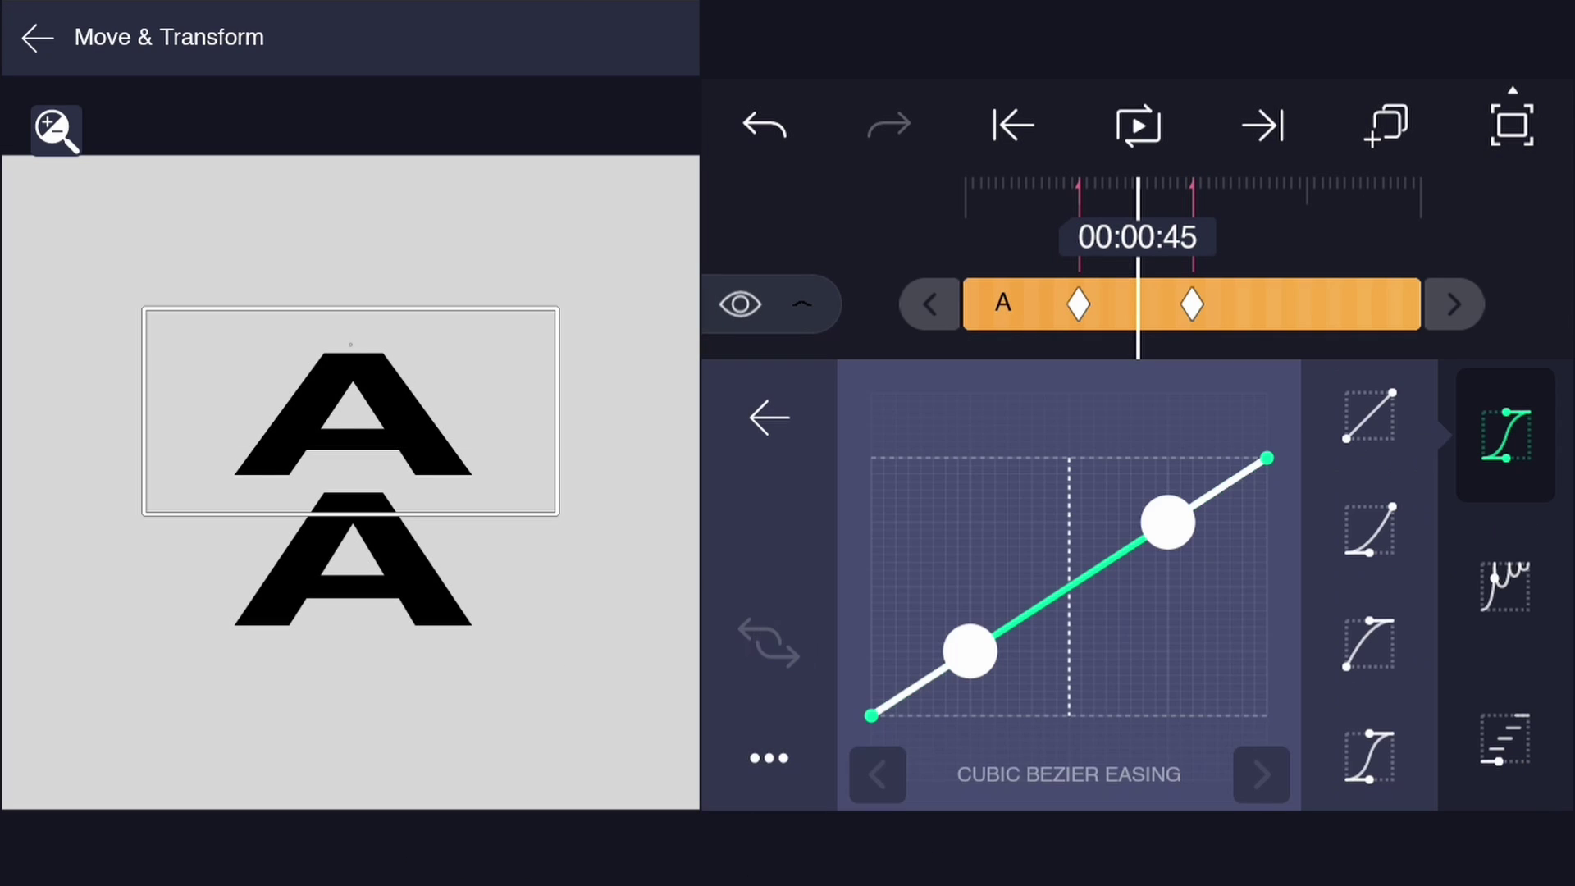
{"action": "left_click", "coordinate": [1367, 738]}
{"action": "left_click", "coordinate": [1353, 333]}
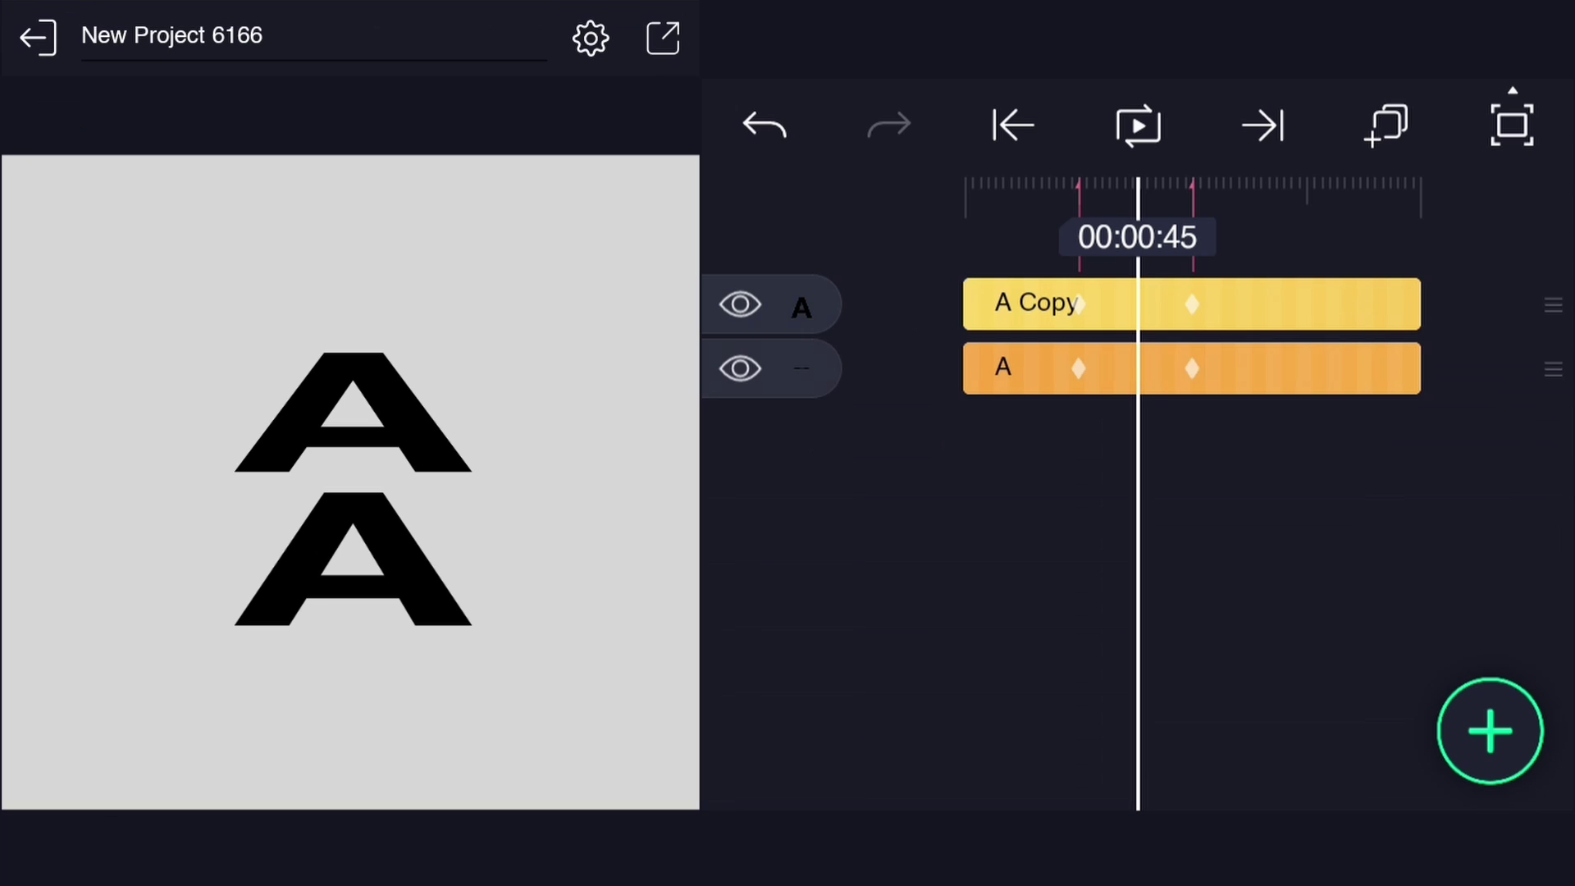
{"action": "left_click", "coordinate": [996, 127]}
{"action": "left_click", "coordinate": [1137, 127]}
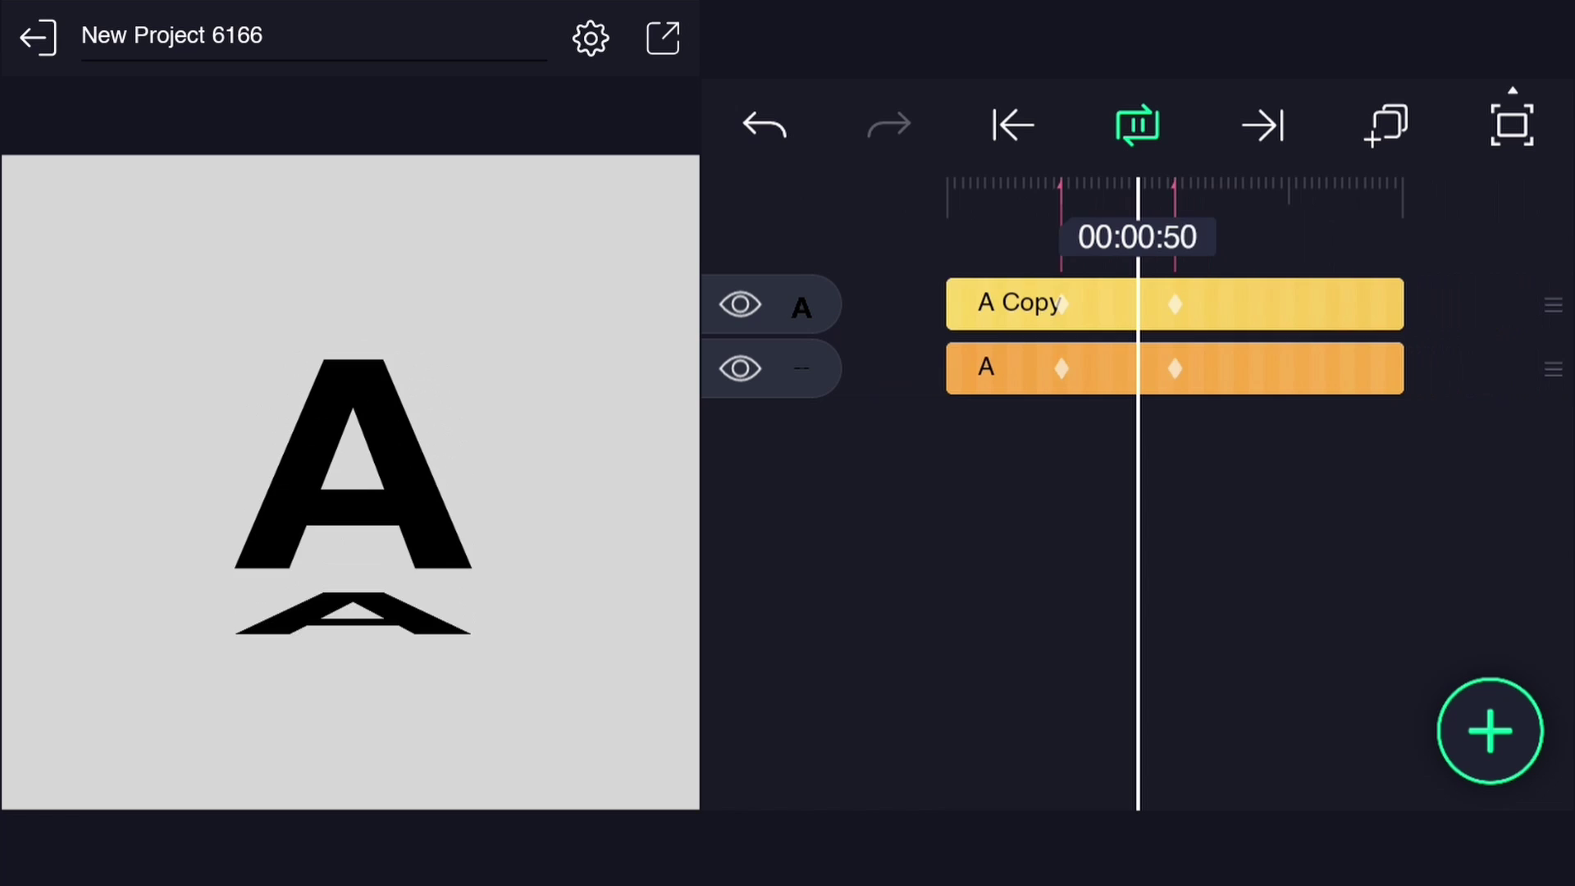
Stop playback, group the A and A Copy layers, and save the group to My Elements.
{"action": "left_click", "coordinate": [1139, 126]}
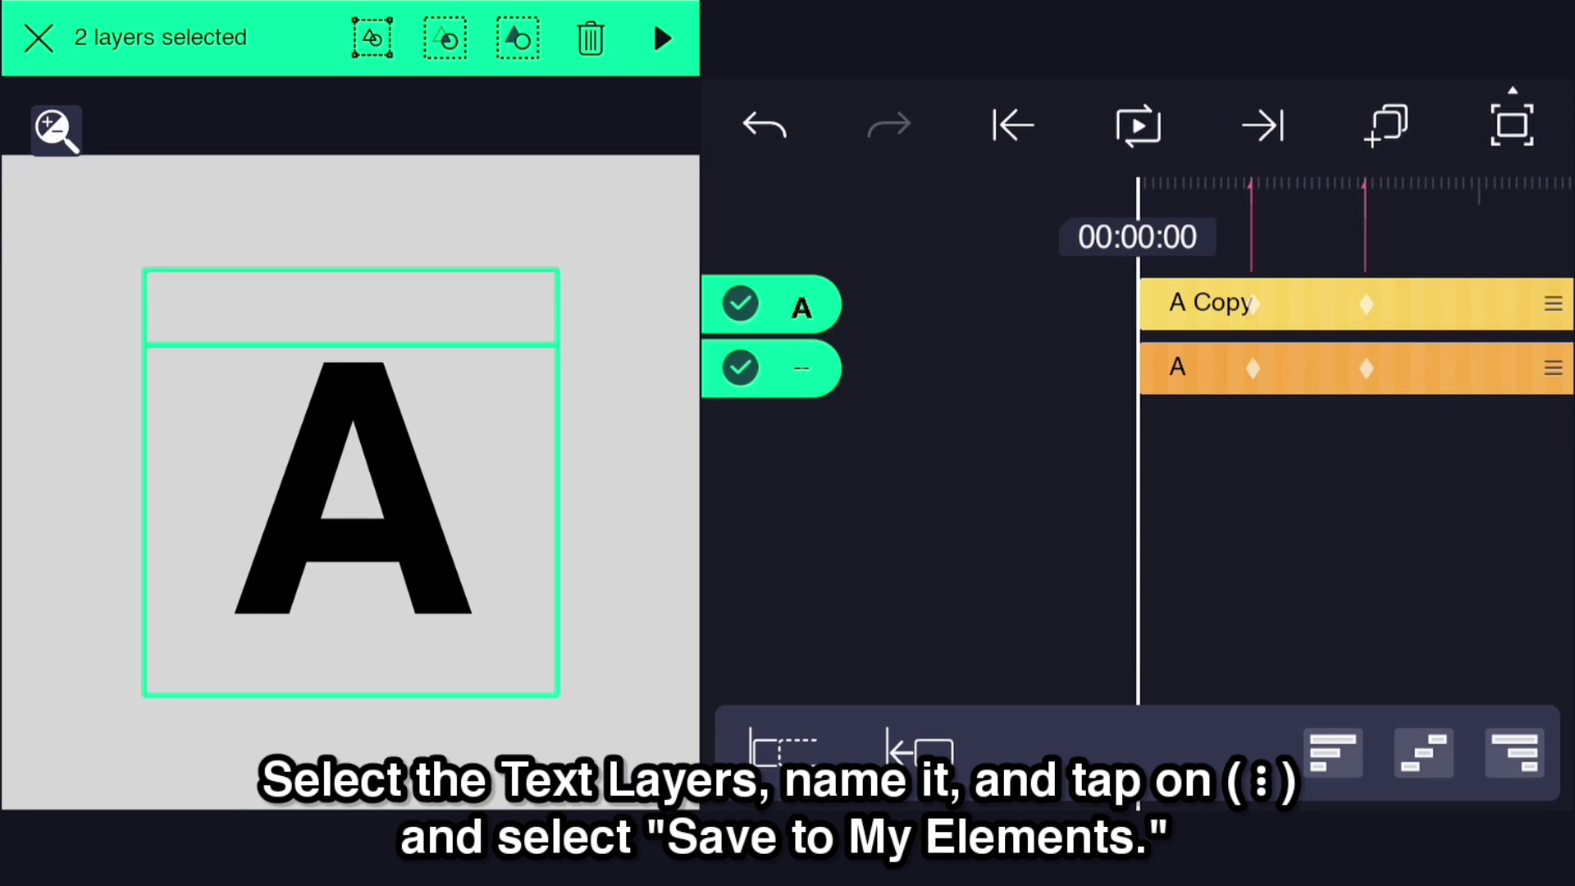
{"action": "left_click", "coordinate": [372, 38]}
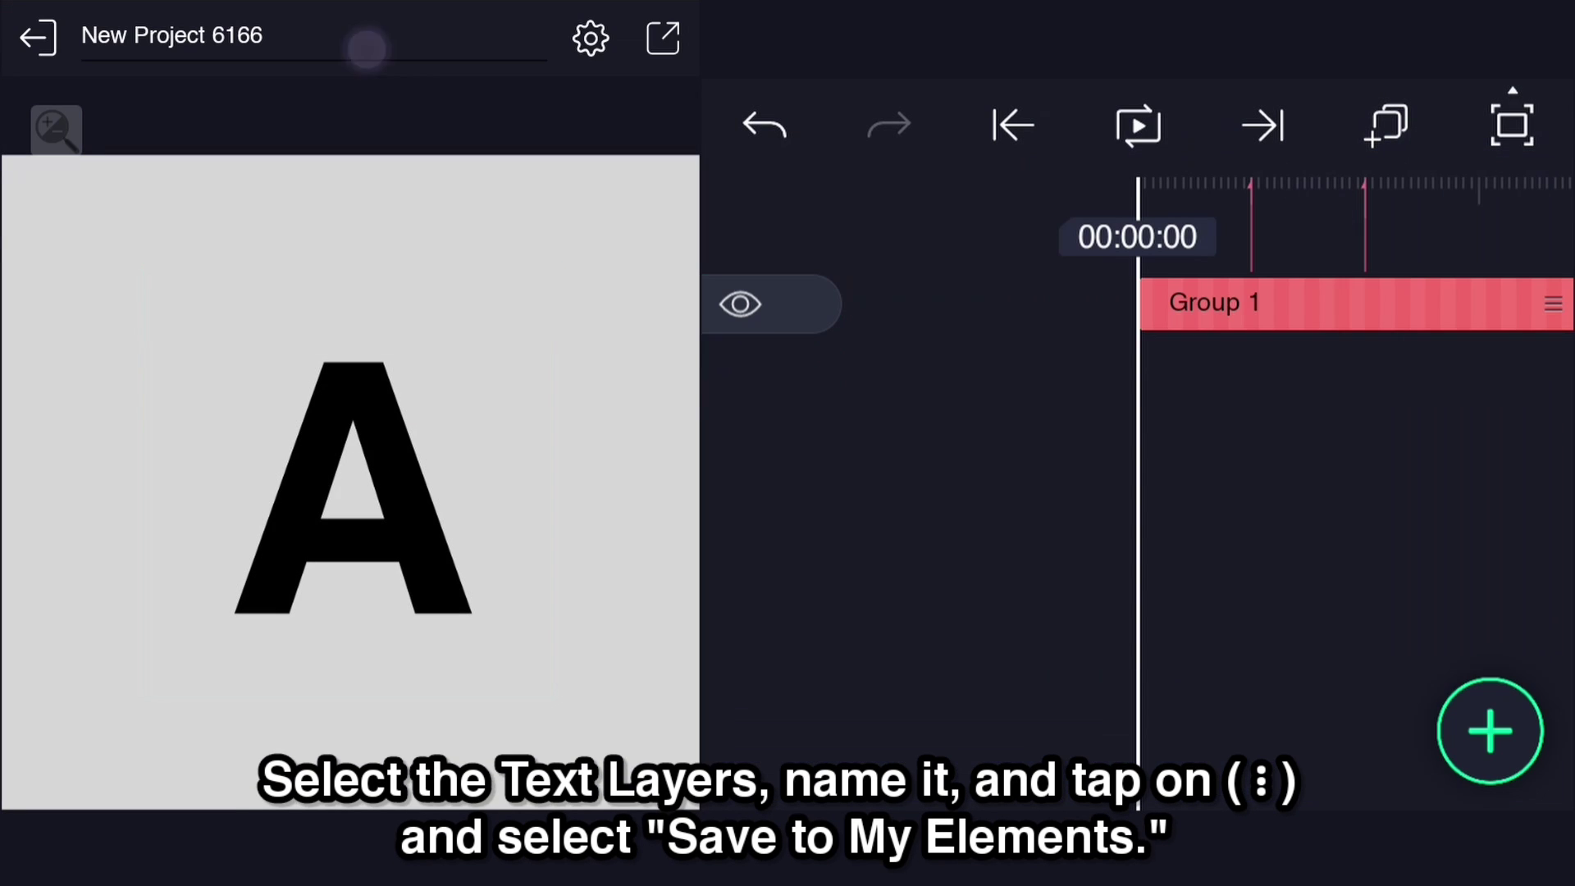
{"action": "left_click", "coordinate": [1229, 308]}
{"action": "left_click", "coordinate": [664, 36]}
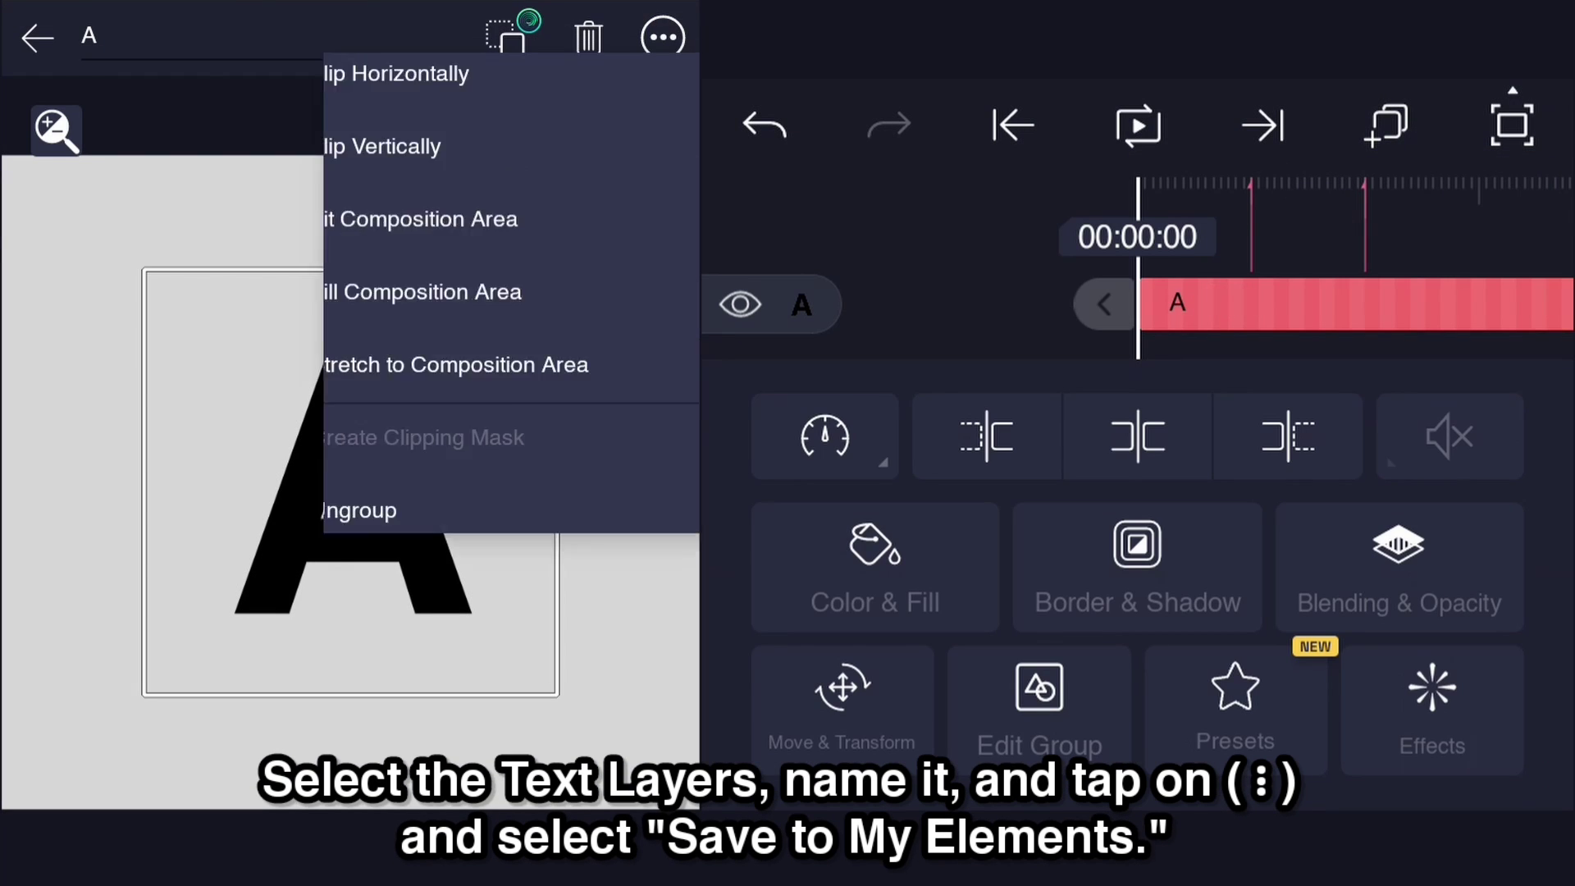
{"action": "left_click", "coordinate": [613, 115]}
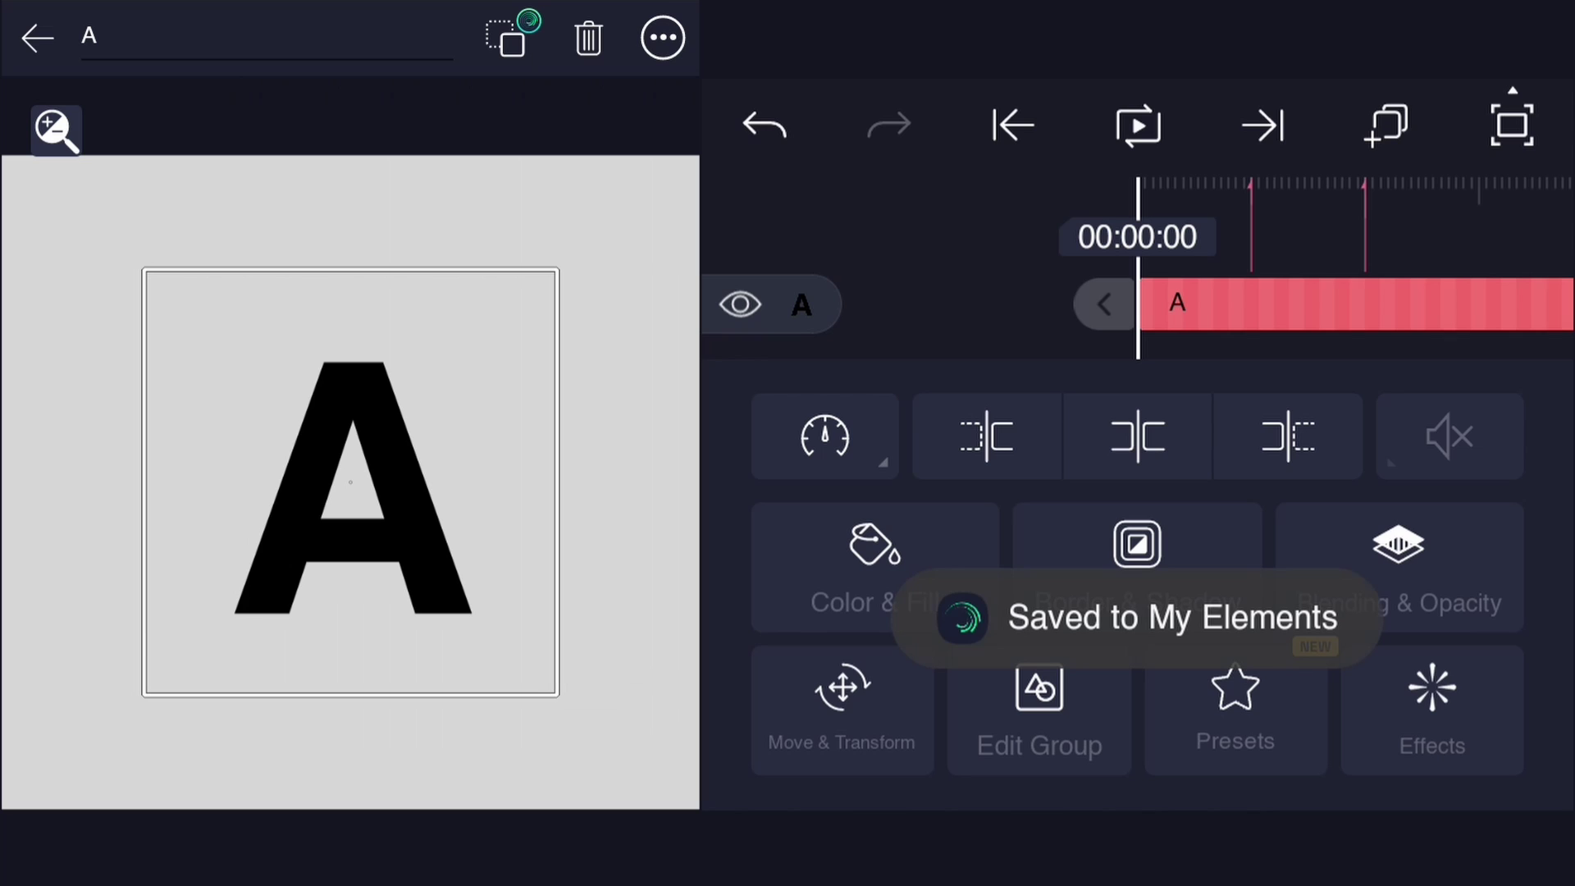
{"action": "key", "text": "Escape"}
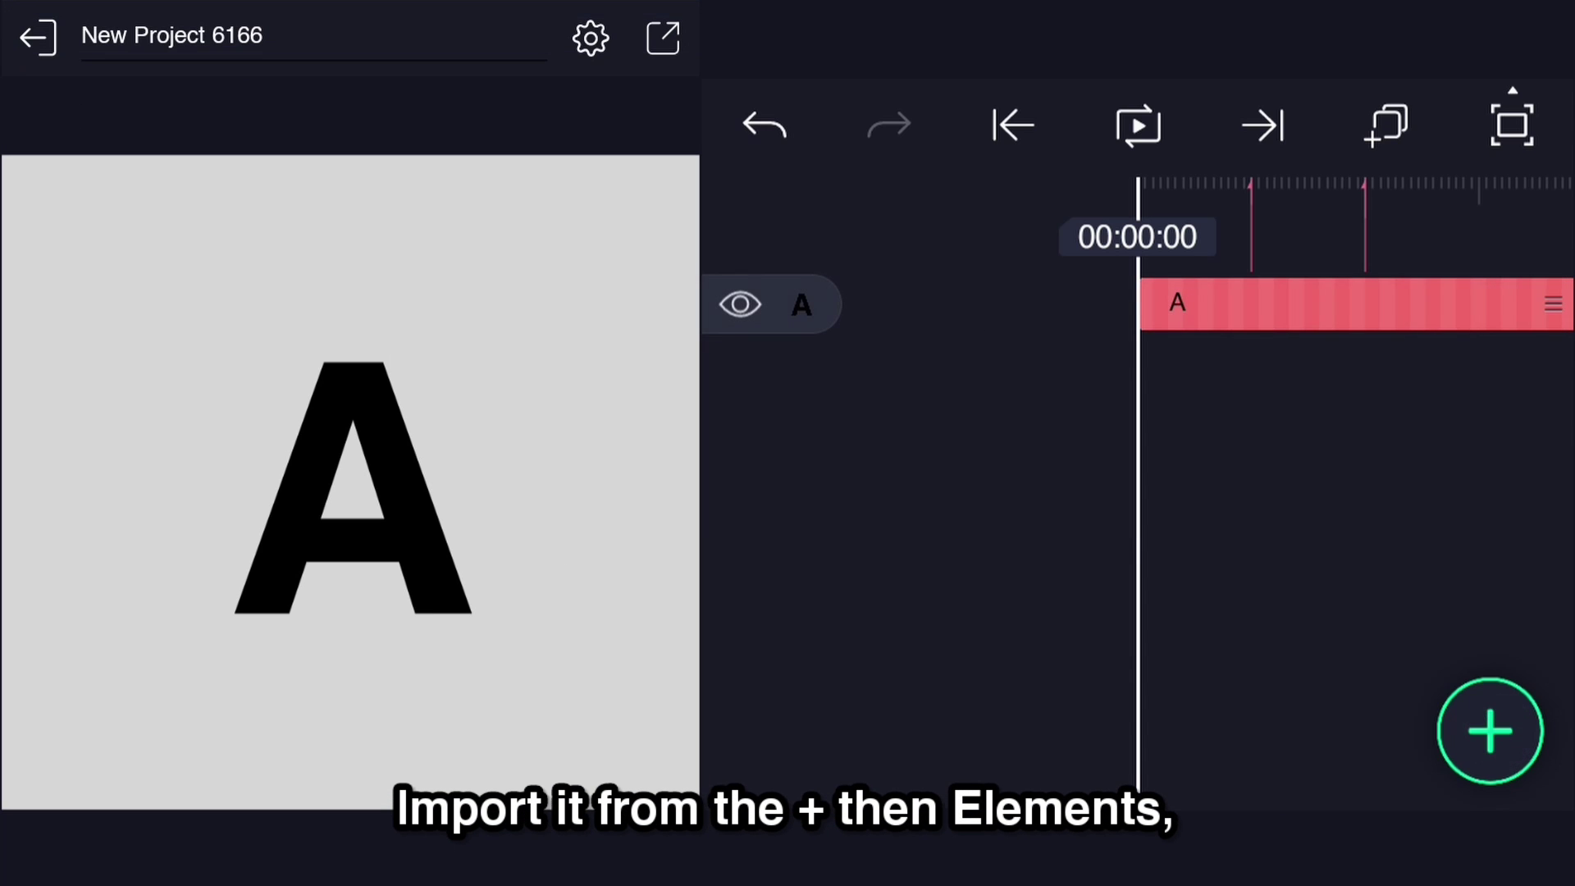
Add the saved A element from Elements/Projects as a new layer.
{"action": "left_click", "coordinate": [1490, 731]}
{"action": "left_click", "coordinate": [1226, 280]}
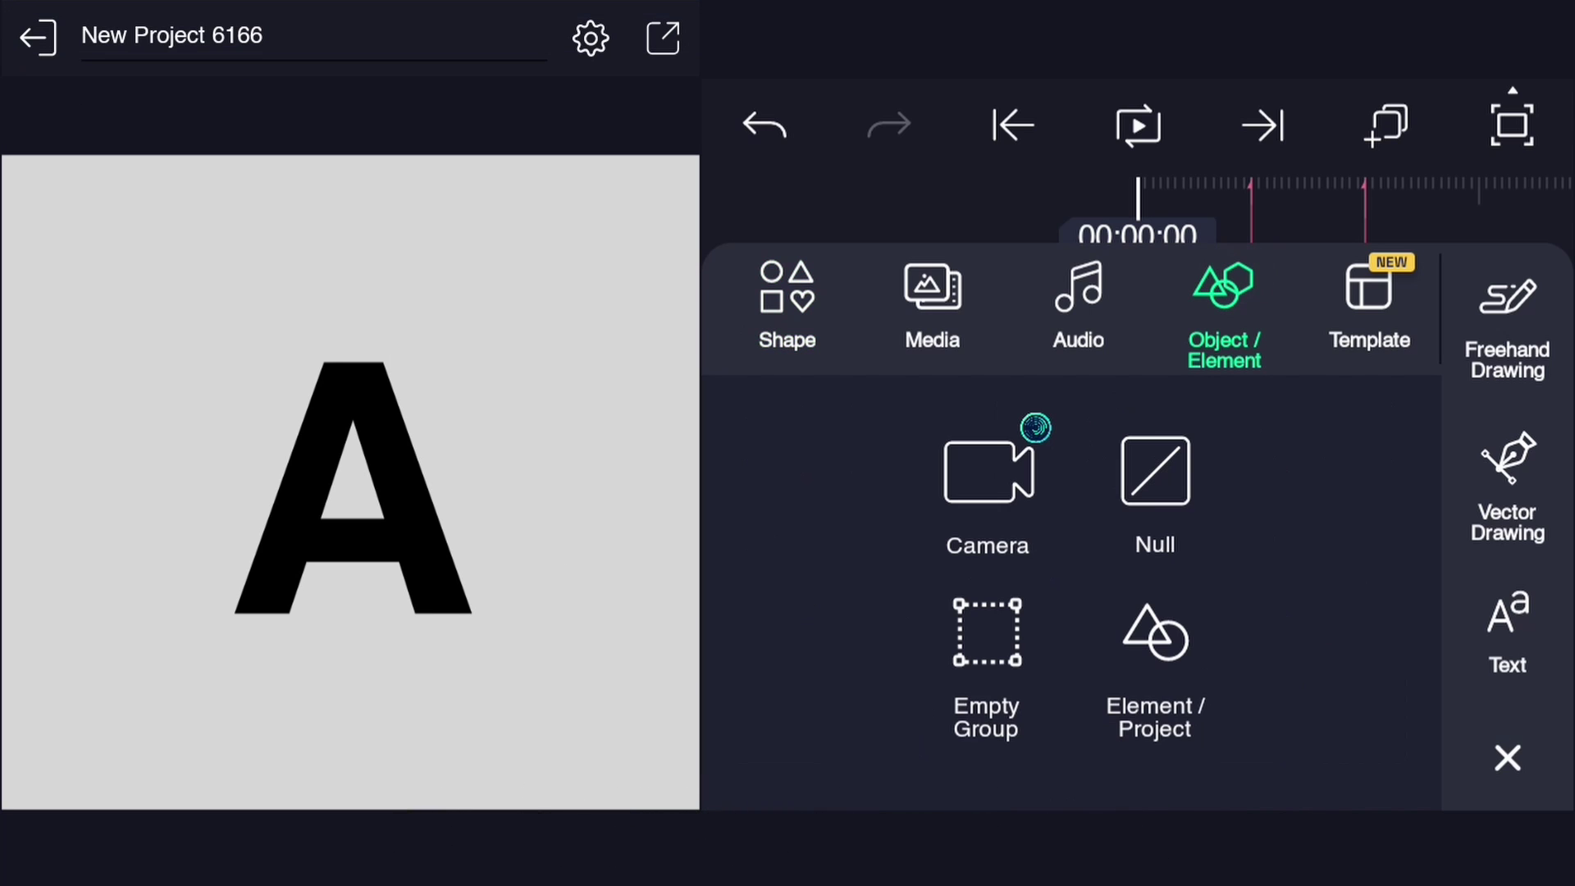
{"action": "left_click", "coordinate": [1155, 627]}
{"action": "left_click", "coordinate": [1031, 475]}
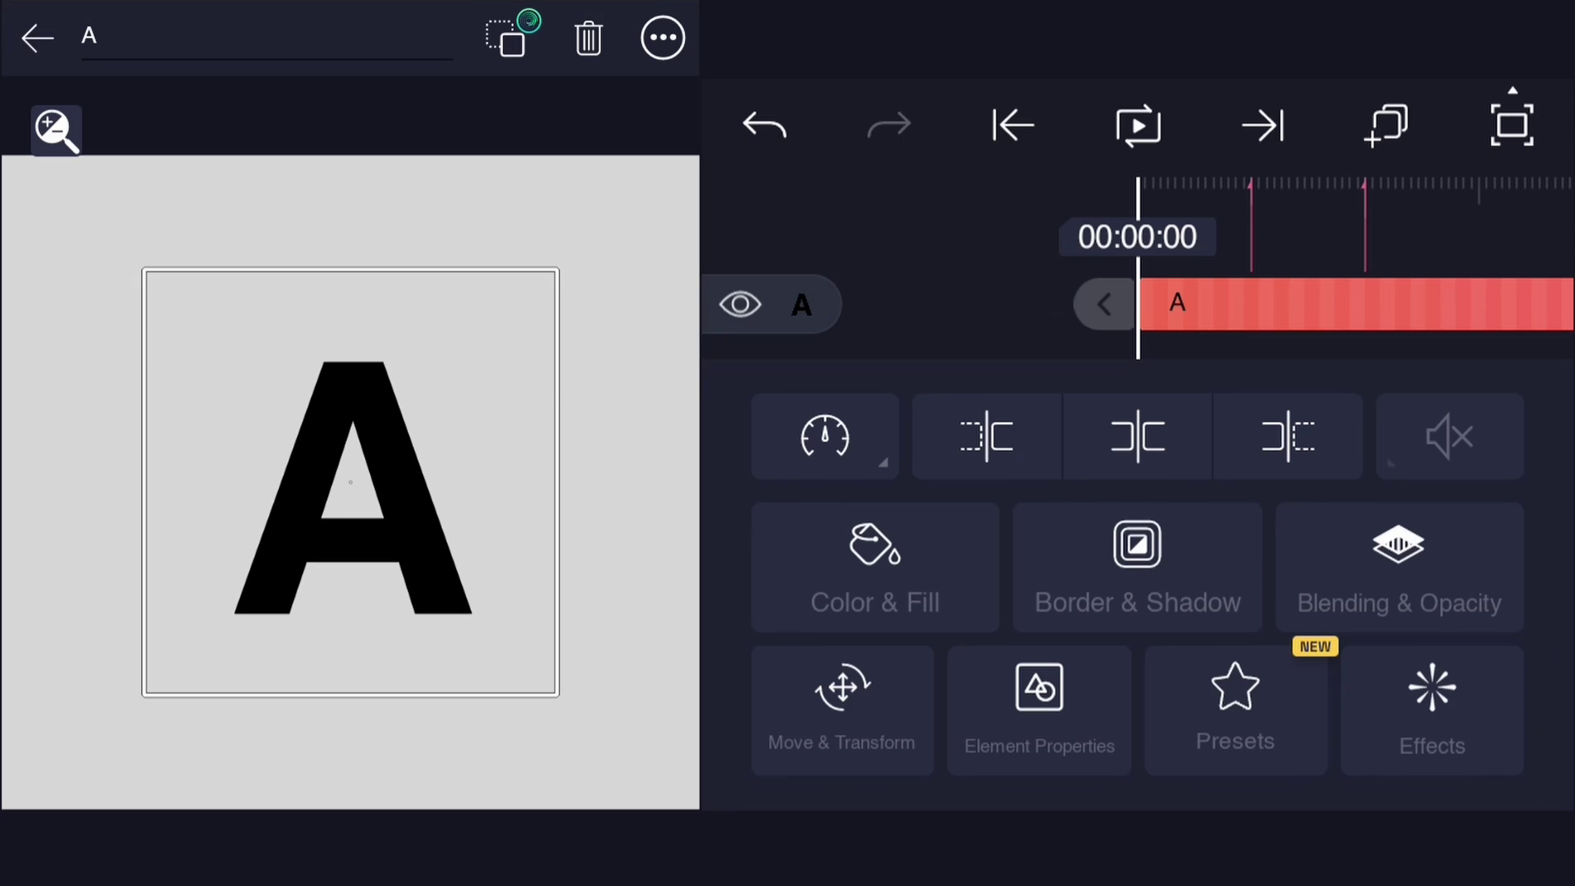
{"action": "left_click", "coordinate": [1009, 341]}
Change the top element's letter to B in its Element Properties at 00:00:30.
{"action": "left_click_drag", "start_coordinate": [1354, 554], "coordinate": [1236, 554]}
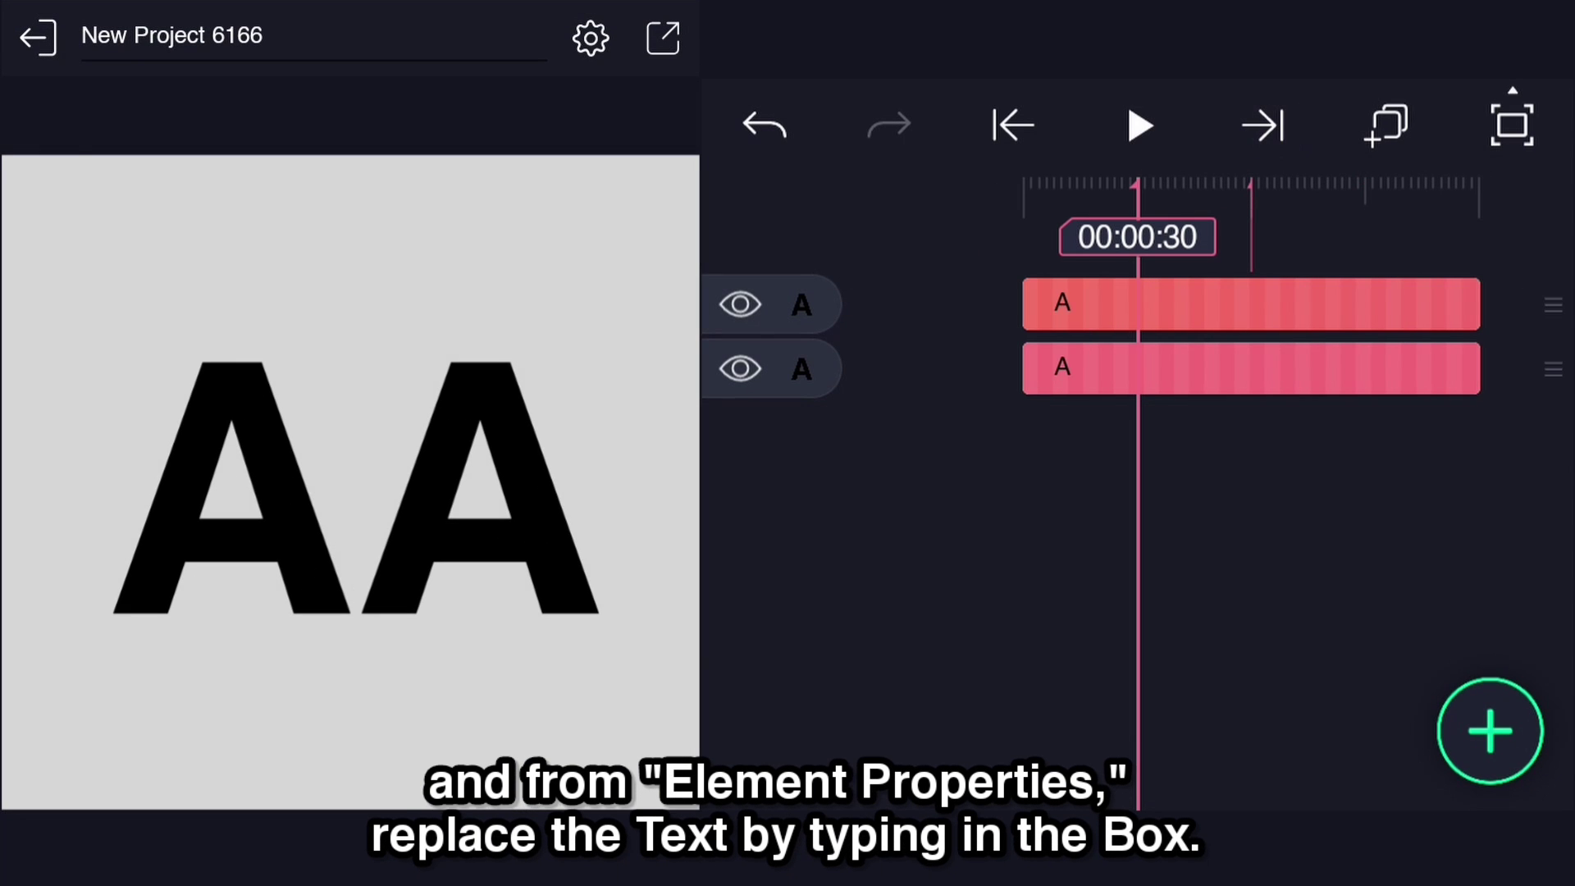
{"action": "left_click", "coordinate": [1292, 304]}
{"action": "left_click", "coordinate": [1038, 685]}
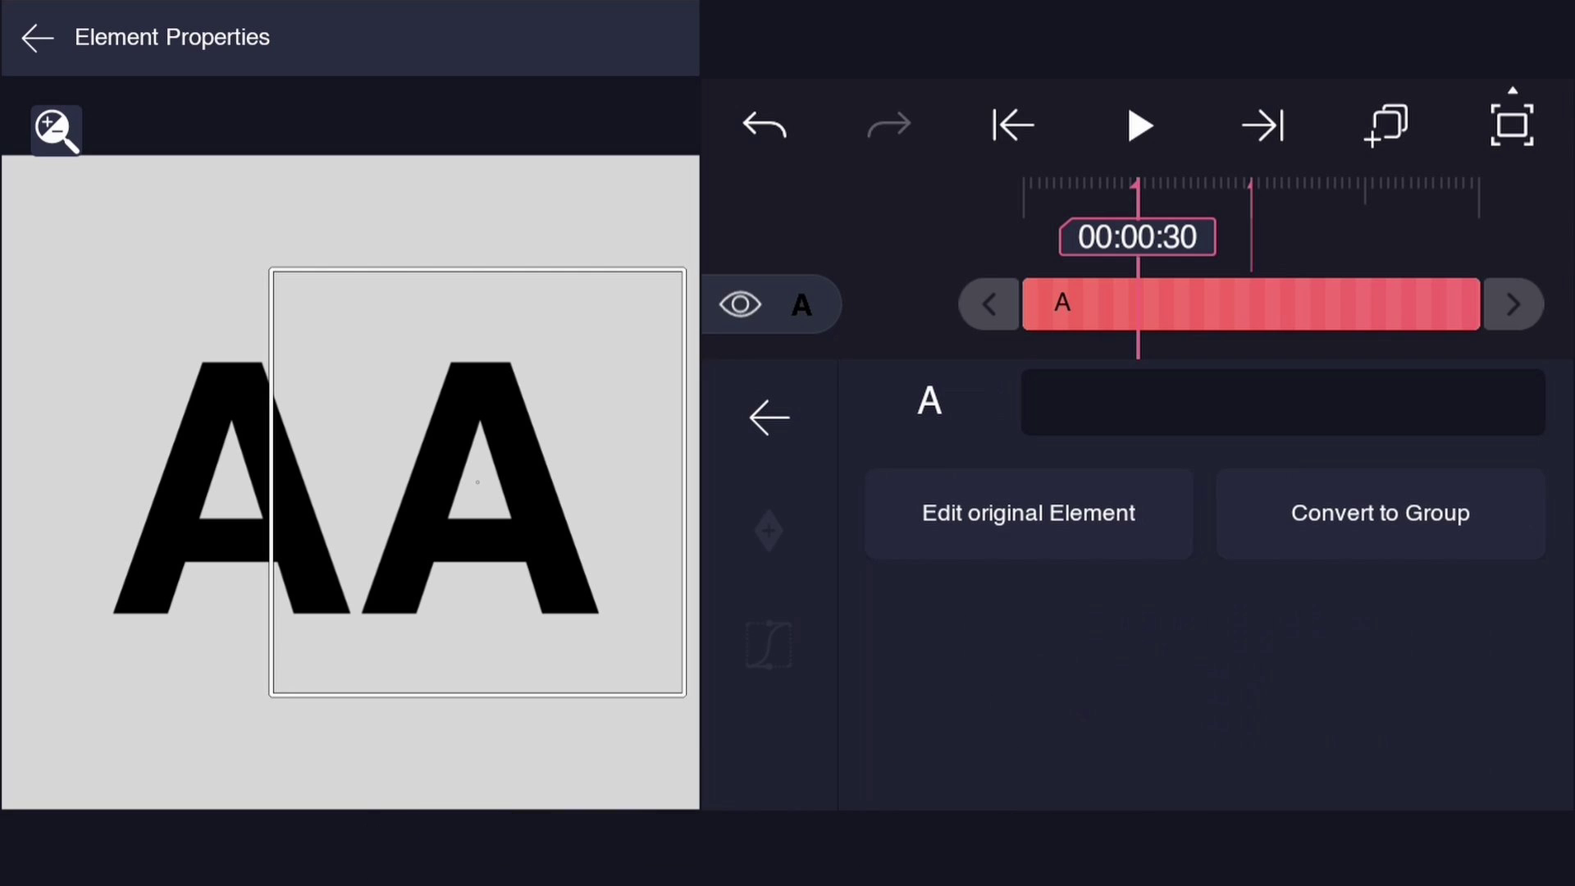
{"action": "type", "text": "B"}
{"action": "left_click", "coordinate": [38, 36]}
Select the other element layer later in the animation and show its extra options.
{"action": "mouse_move", "coordinate": [1363, 341]}
{"action": "left_mouse_down"}
{"action": "mouse_move", "coordinate": [1304, 354]}
{"action": "mouse_move", "coordinate": [1548, 370]}
{"action": "left_mouse_up"}
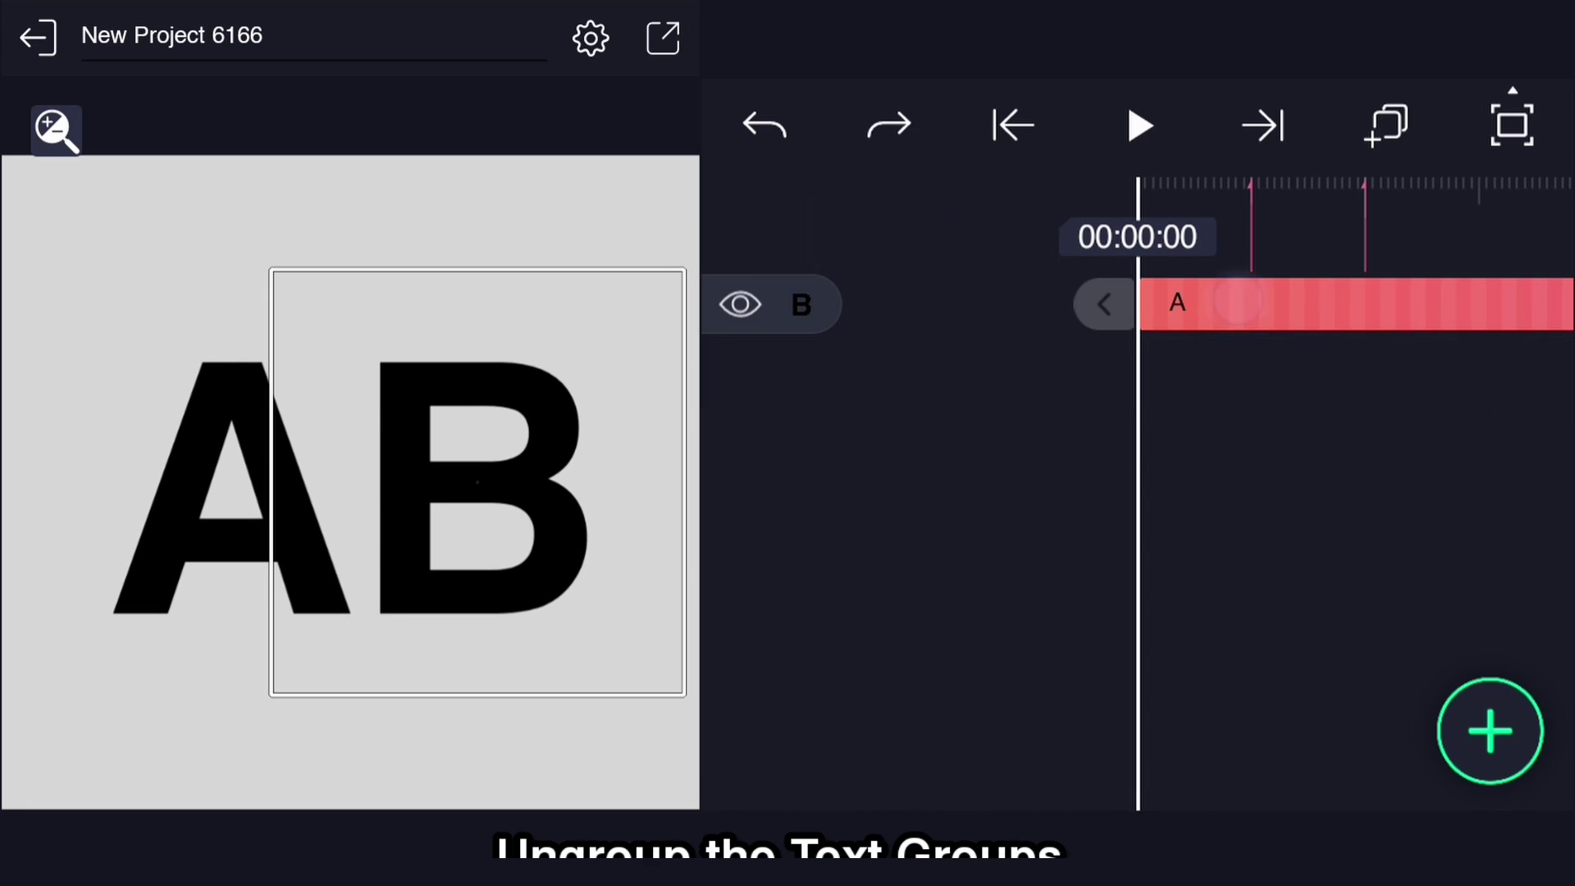
{"action": "left_click", "coordinate": [1236, 304]}
{"action": "left_click", "coordinate": [662, 37]}
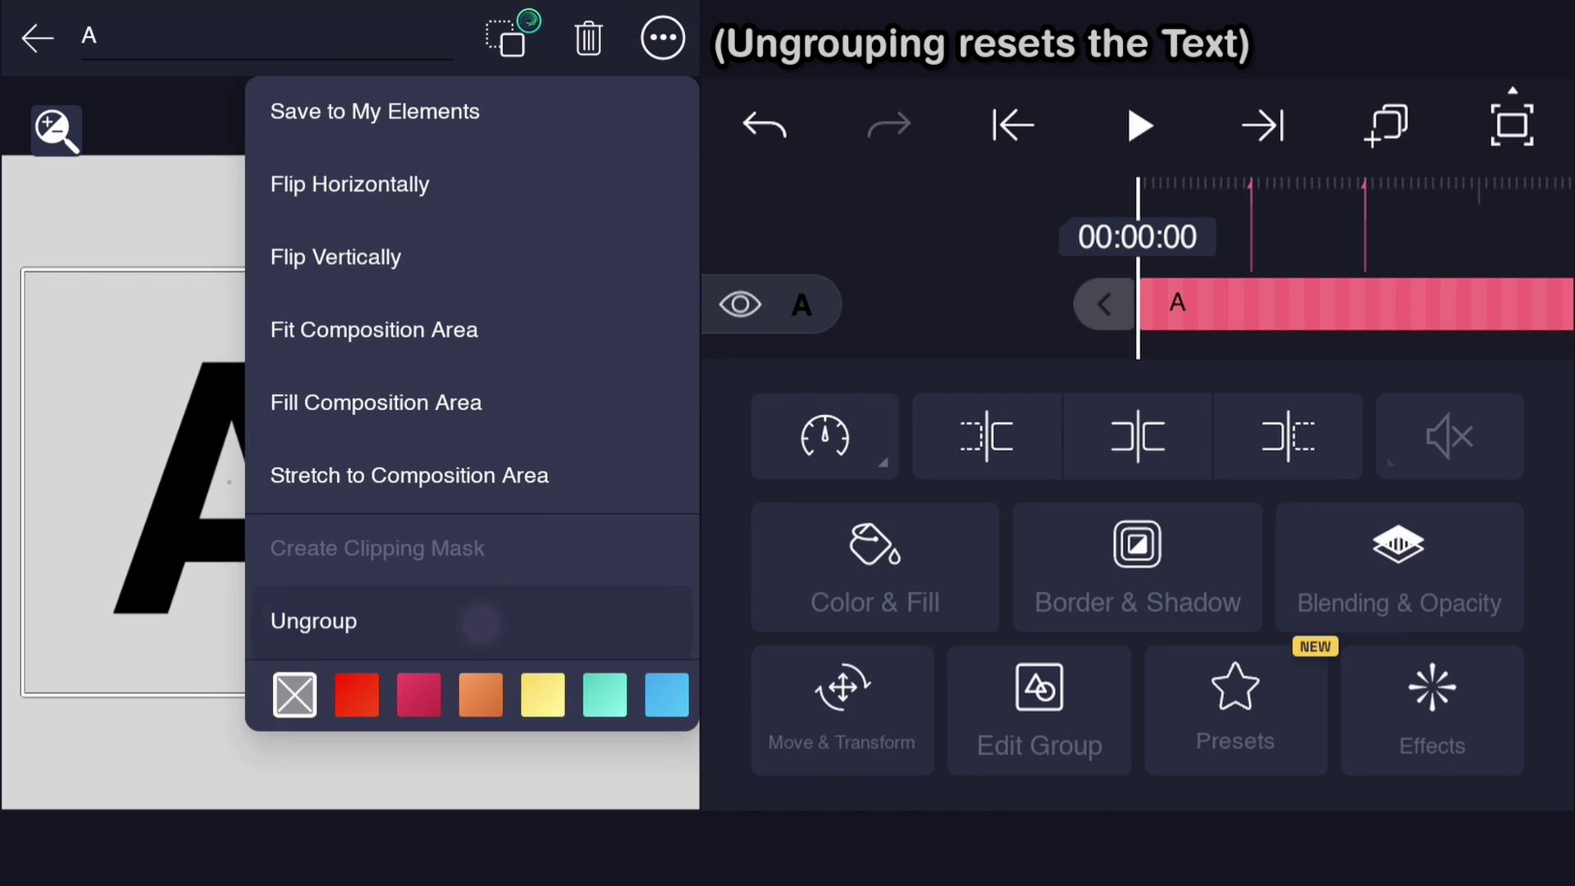
Ungroup the element into its separate A and A Copy text layers.
{"action": "left_click", "coordinate": [480, 624]}
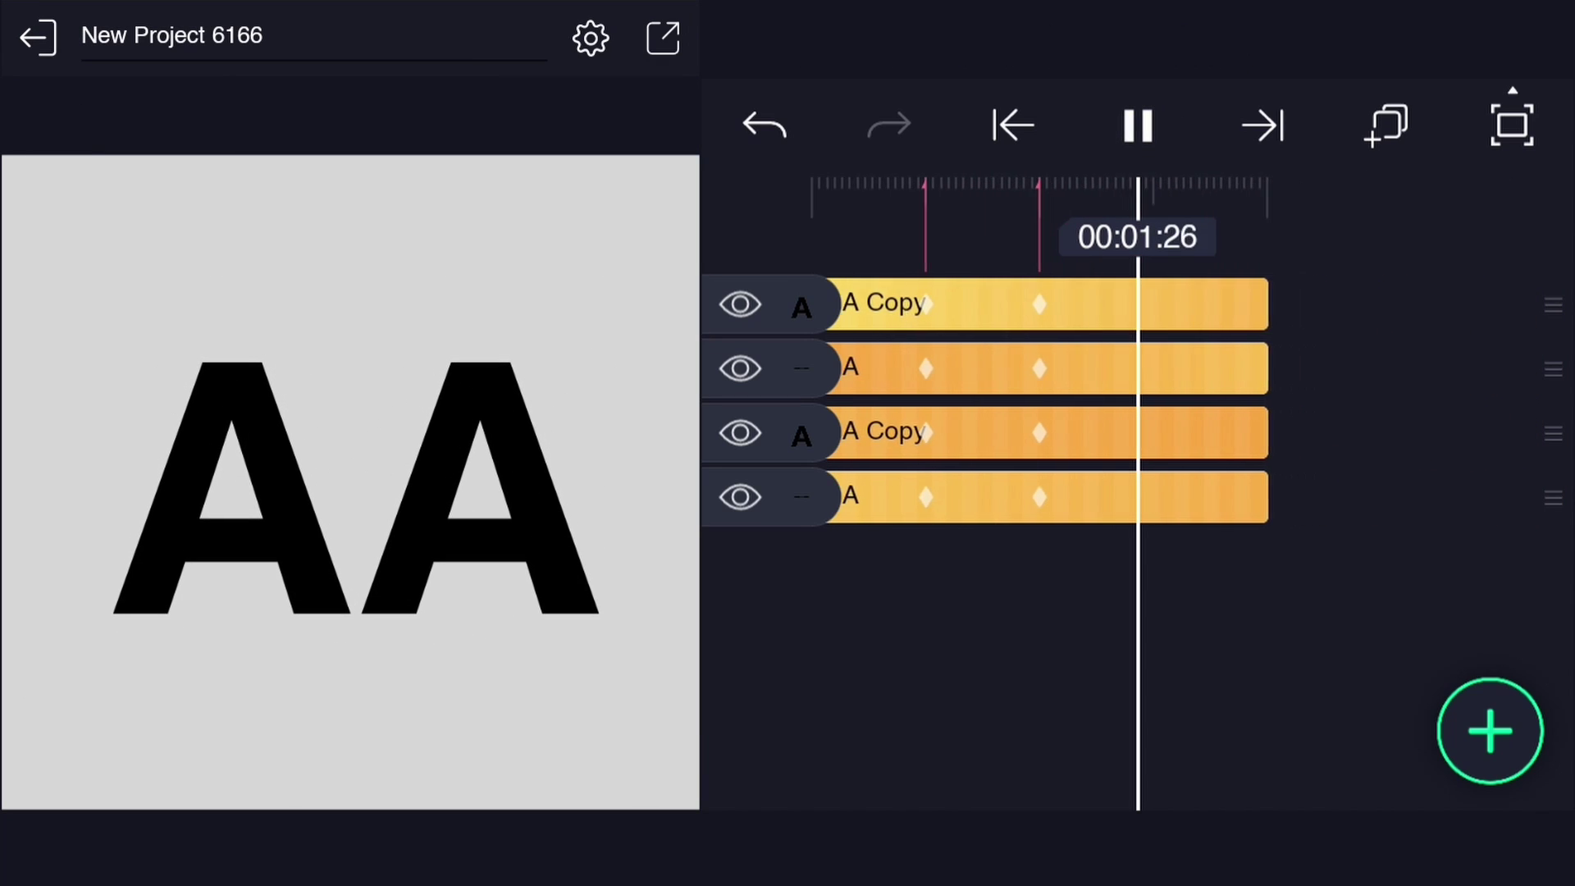
Shift the top two text layers slightly later on the timeline.
{"action": "left_click", "coordinate": [1452, 341]}
{"action": "left_click", "coordinate": [791, 355]}
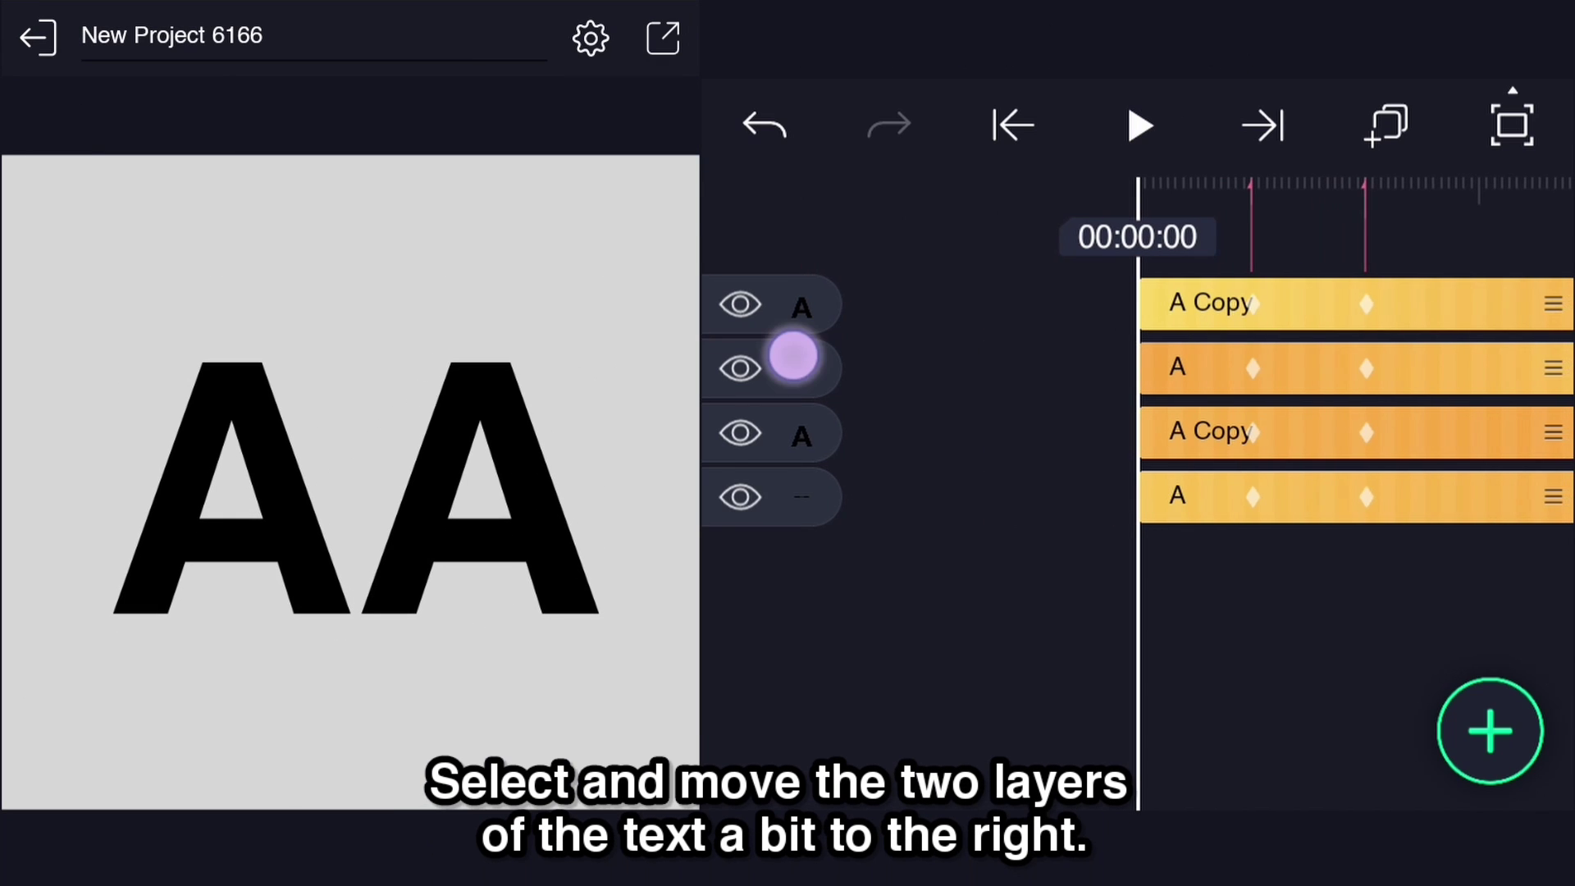
{"action": "left_click", "coordinate": [796, 295]}
{"action": "left_click_drag", "start_coordinate": [1311, 342], "coordinate": [1341, 355]}
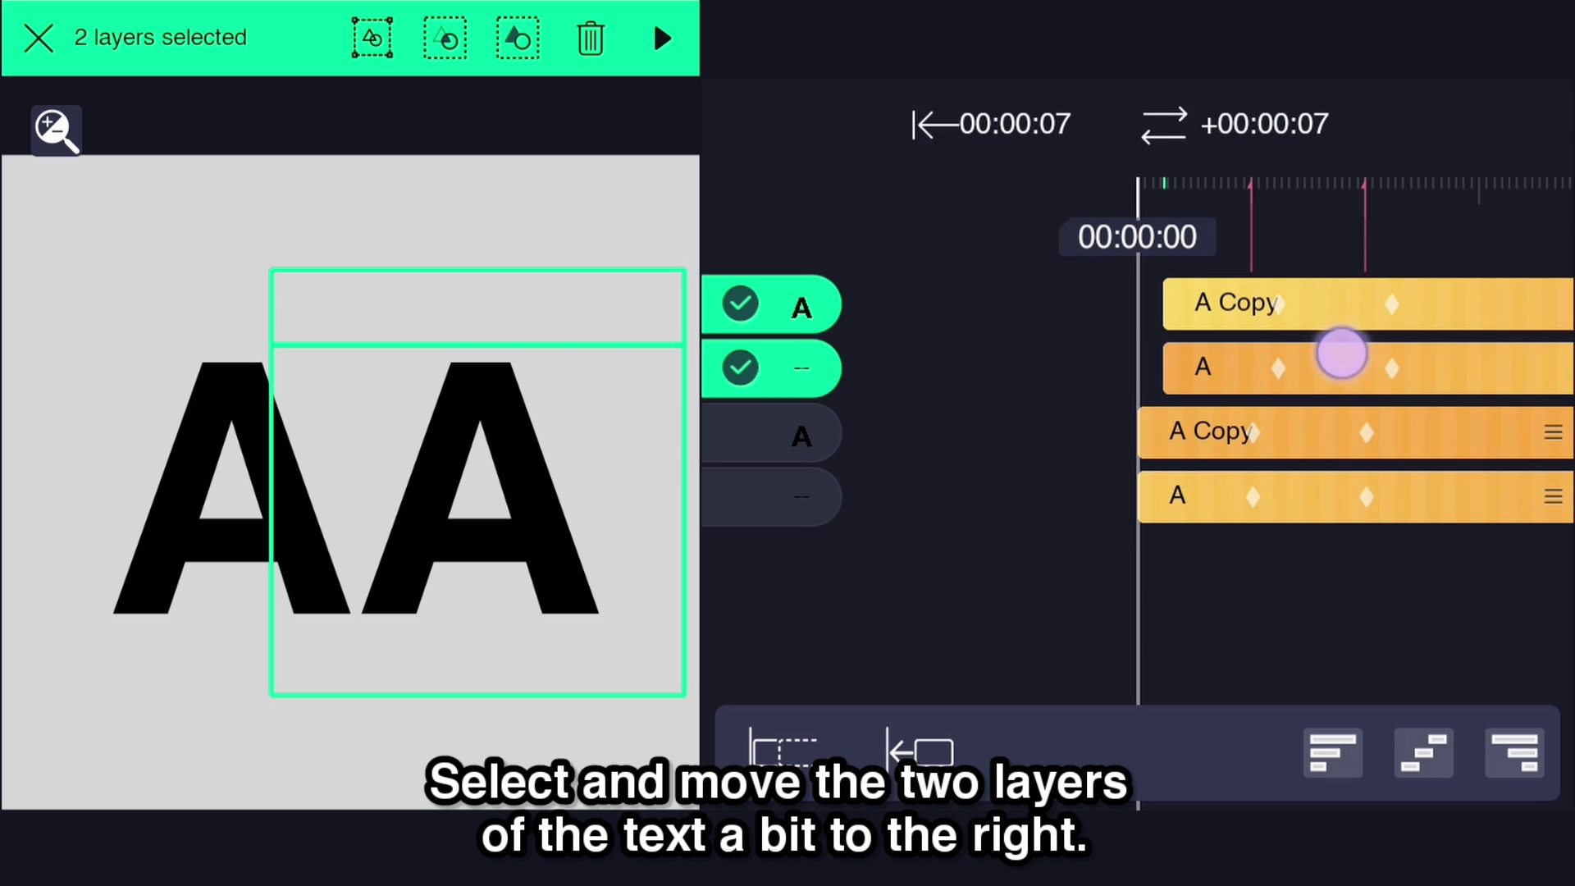
{"action": "left_click", "coordinate": [780, 742]}
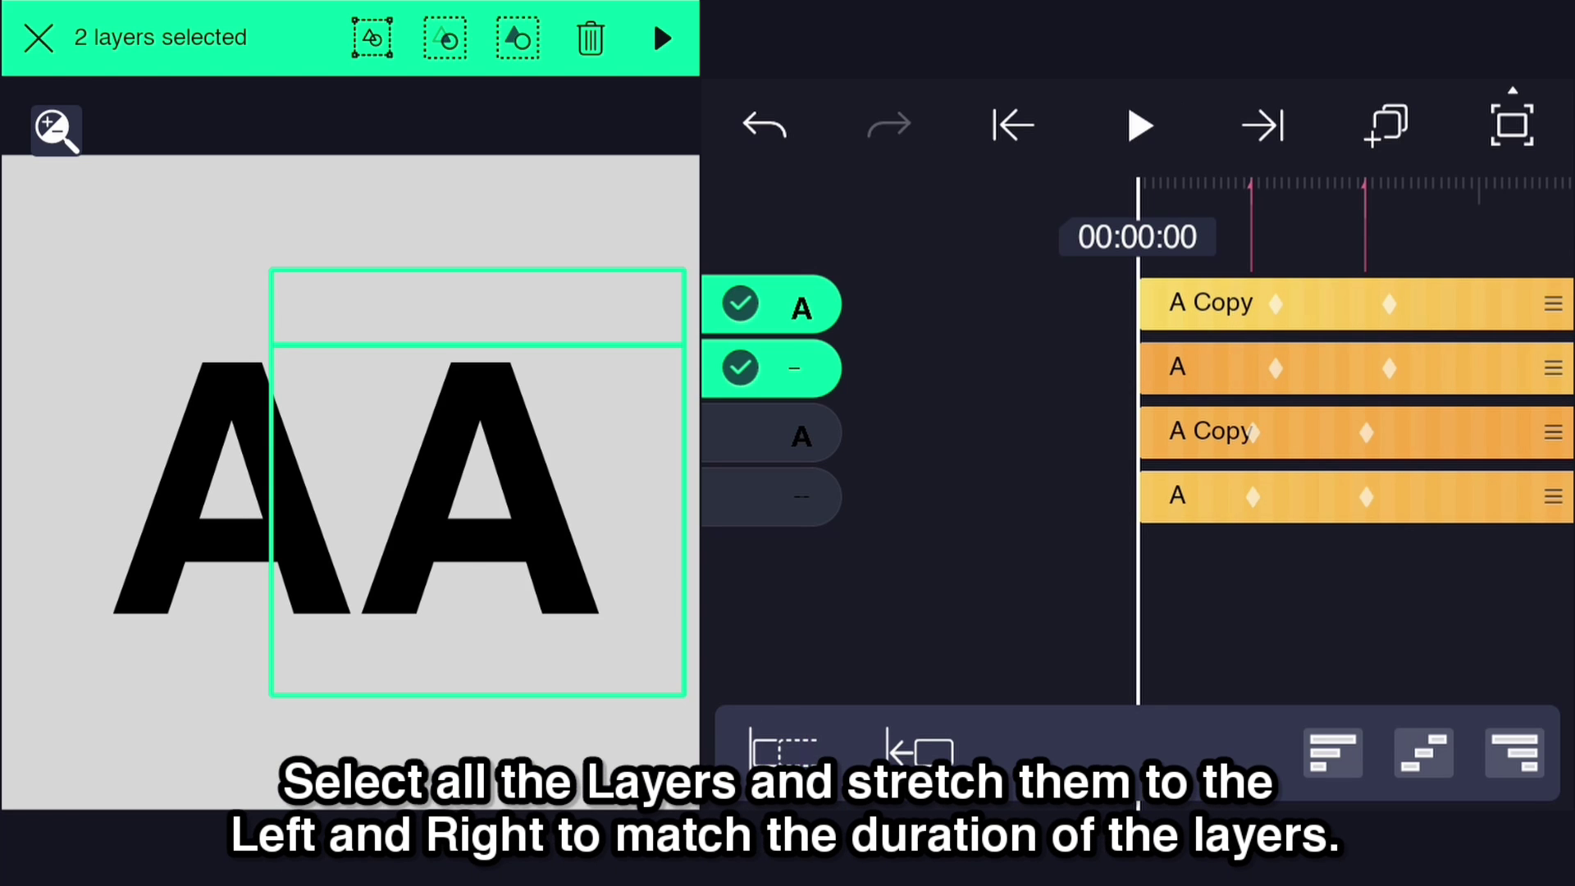
{"action": "left_click", "coordinate": [39, 37]}
Make all four layers end together, then play the staggered animation from the start.
{"action": "left_click_drag", "start_coordinate": [984, 503], "coordinate": [621, 504]}
{"action": "left_click", "coordinate": [1389, 123]}
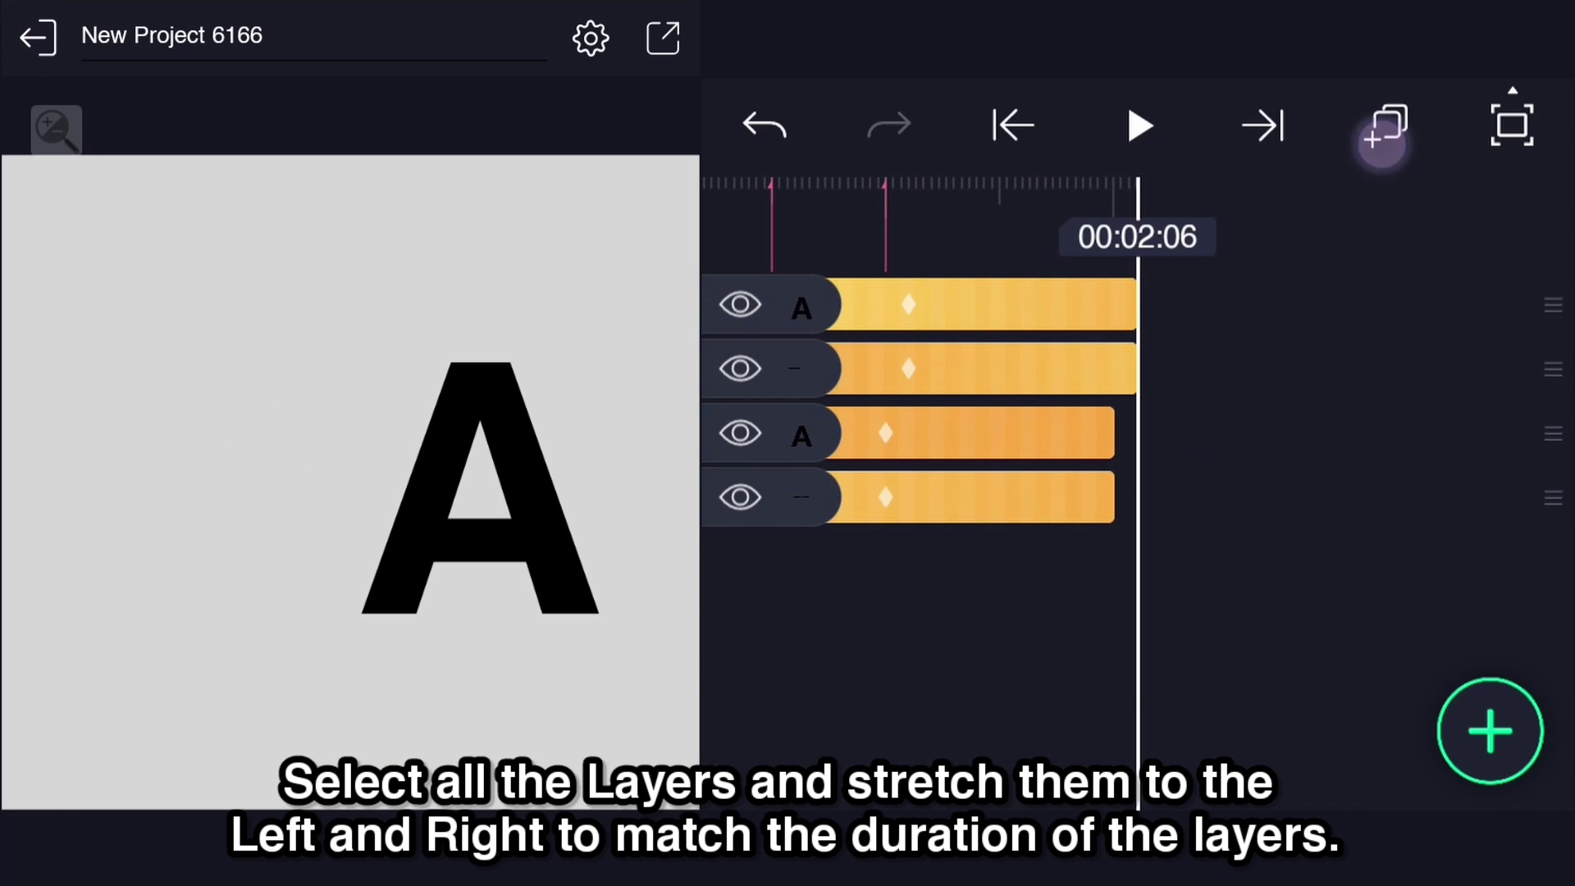
{"action": "left_click", "coordinate": [1389, 205]}
{"action": "left_click", "coordinate": [798, 746]}
{"action": "left_click", "coordinate": [39, 37]}
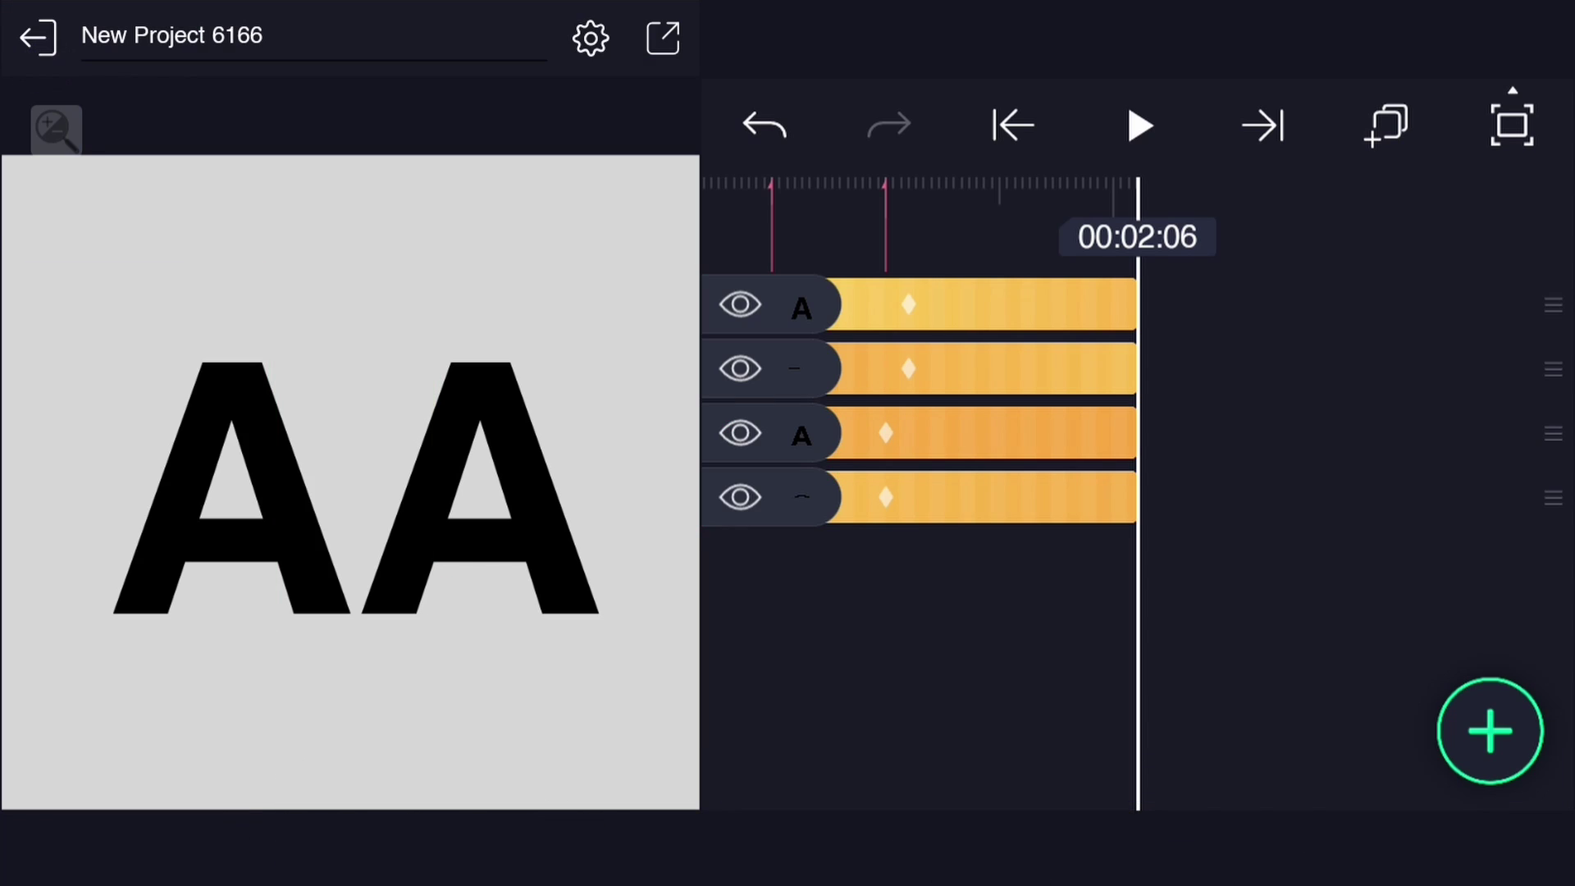
{"action": "left_click", "coordinate": [1012, 123]}
{"action": "left_click", "coordinate": [1157, 116]}
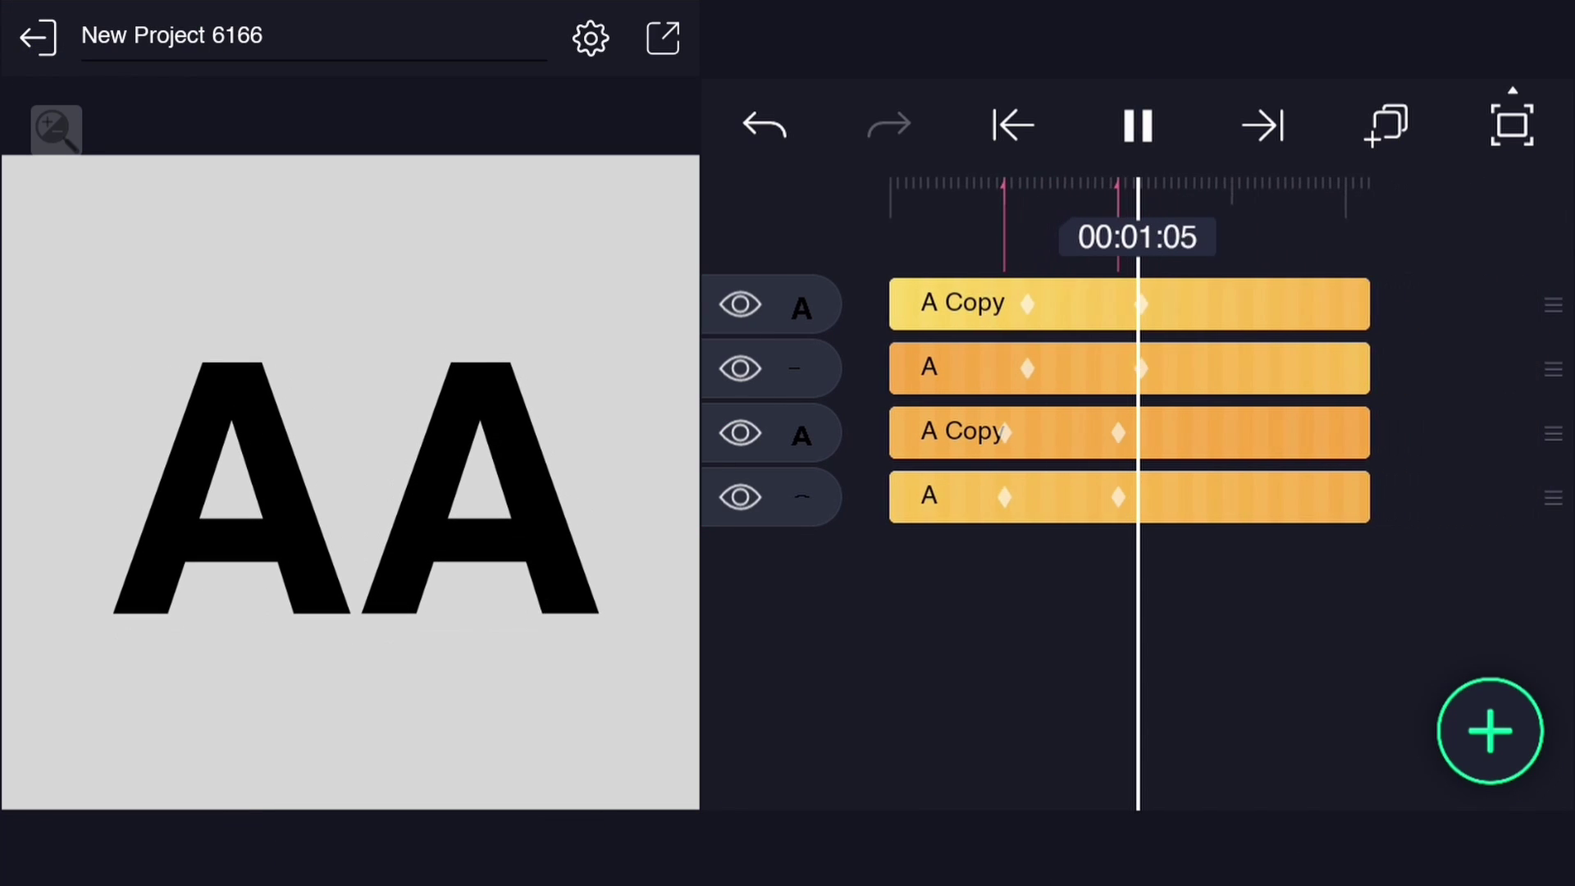